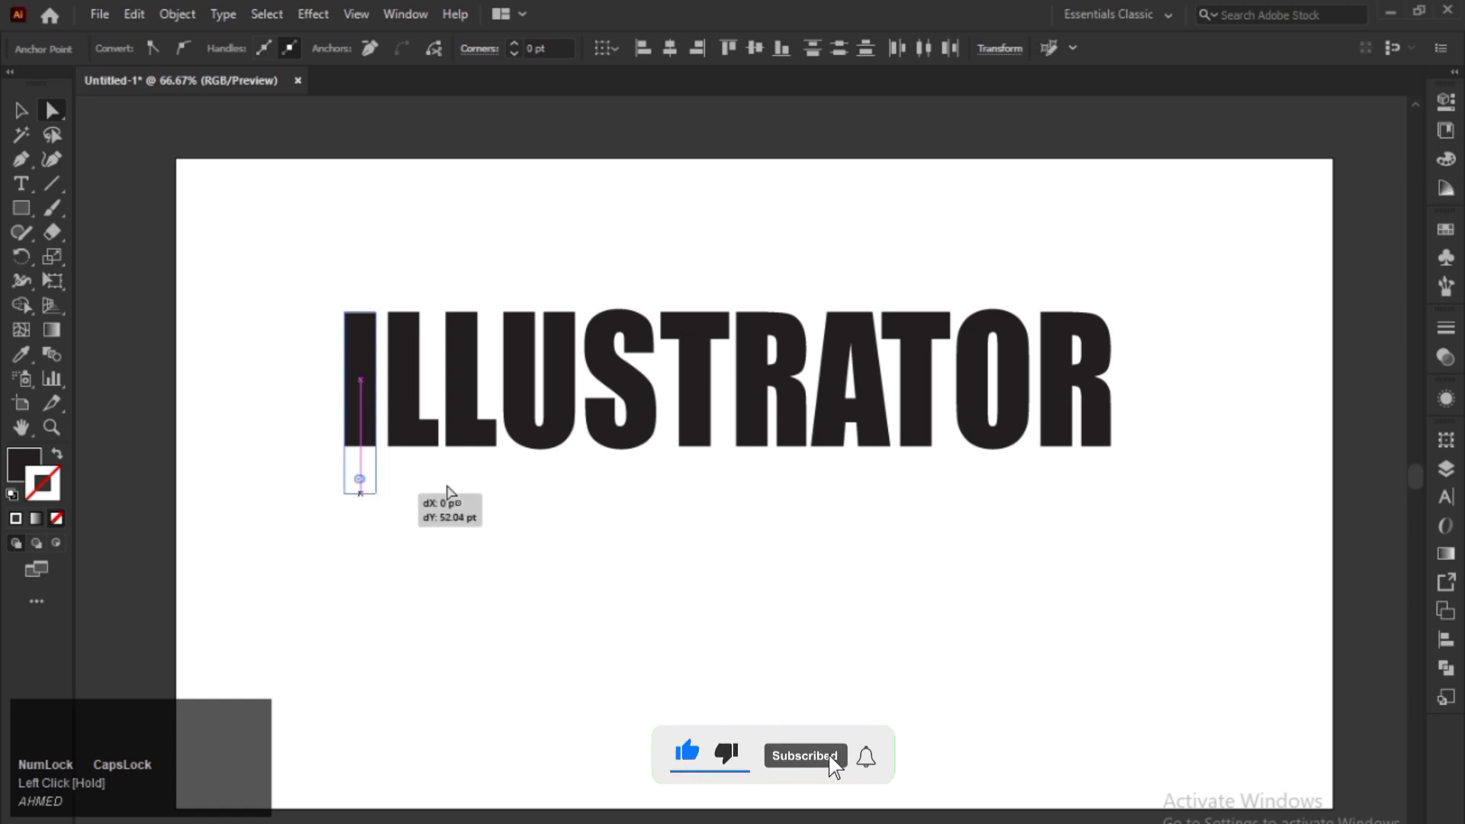
# Extend both Ls downward, stretch the second L's foot under the U and S, and lengthen the first T's stem downward
pyautogui.click(386, 419)
pyautogui.moveTo(381, 413); pyautogui.dragTo(500, 477)
pyautogui.moveTo(496, 424); pyautogui.dragTo(495, 461)
pyautogui.moveTo(505, 457); pyautogui.dragTo(668, 475)
pyautogui.moveTo(672, 458); pyautogui.dragTo(792, 540)
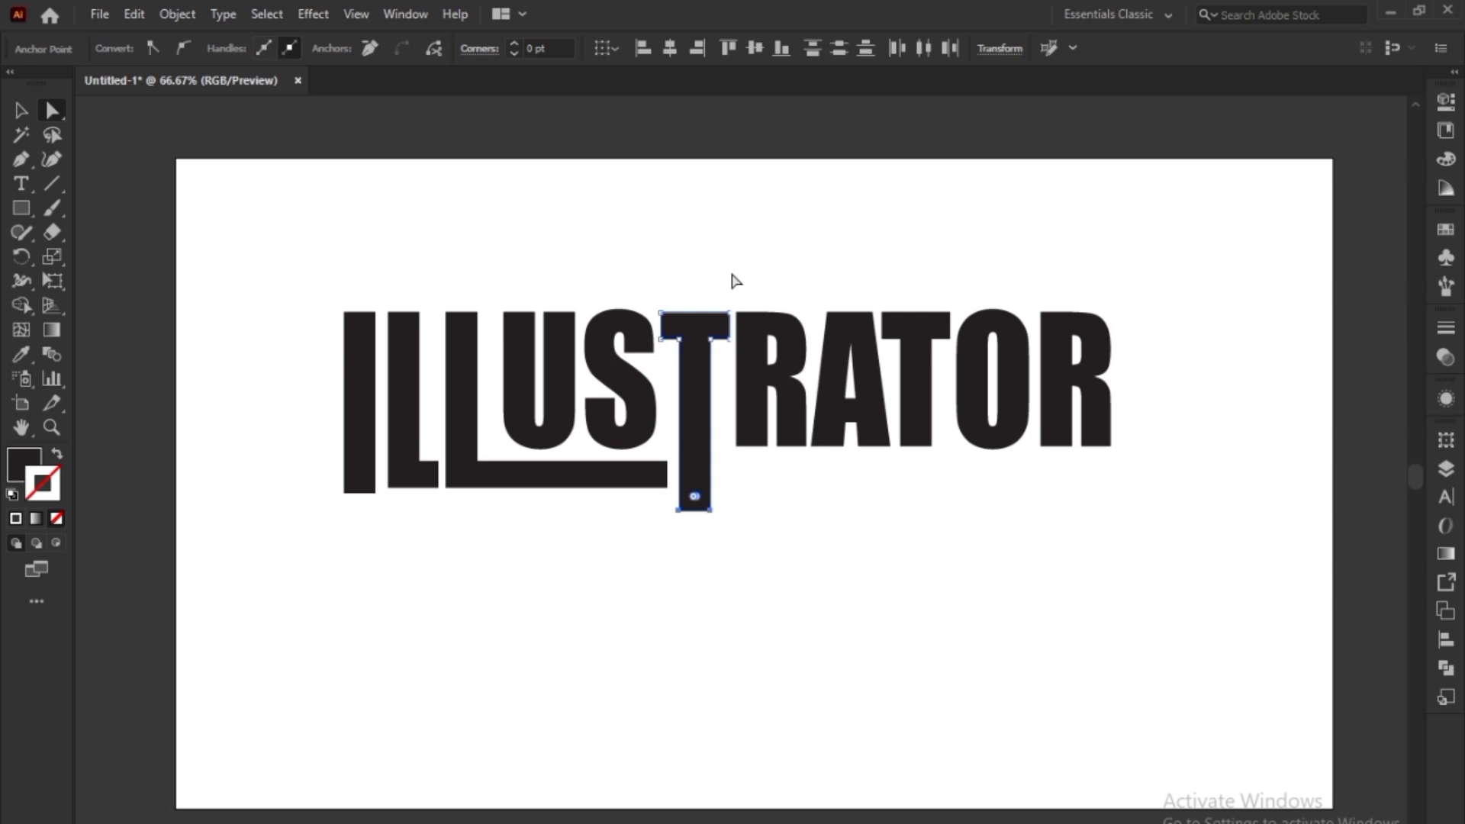
# Raise the first T's crossbar, extend it over the S and up to the A, and slant its right end
pyautogui.moveTo(733, 273); pyautogui.dragTo(666, 267)
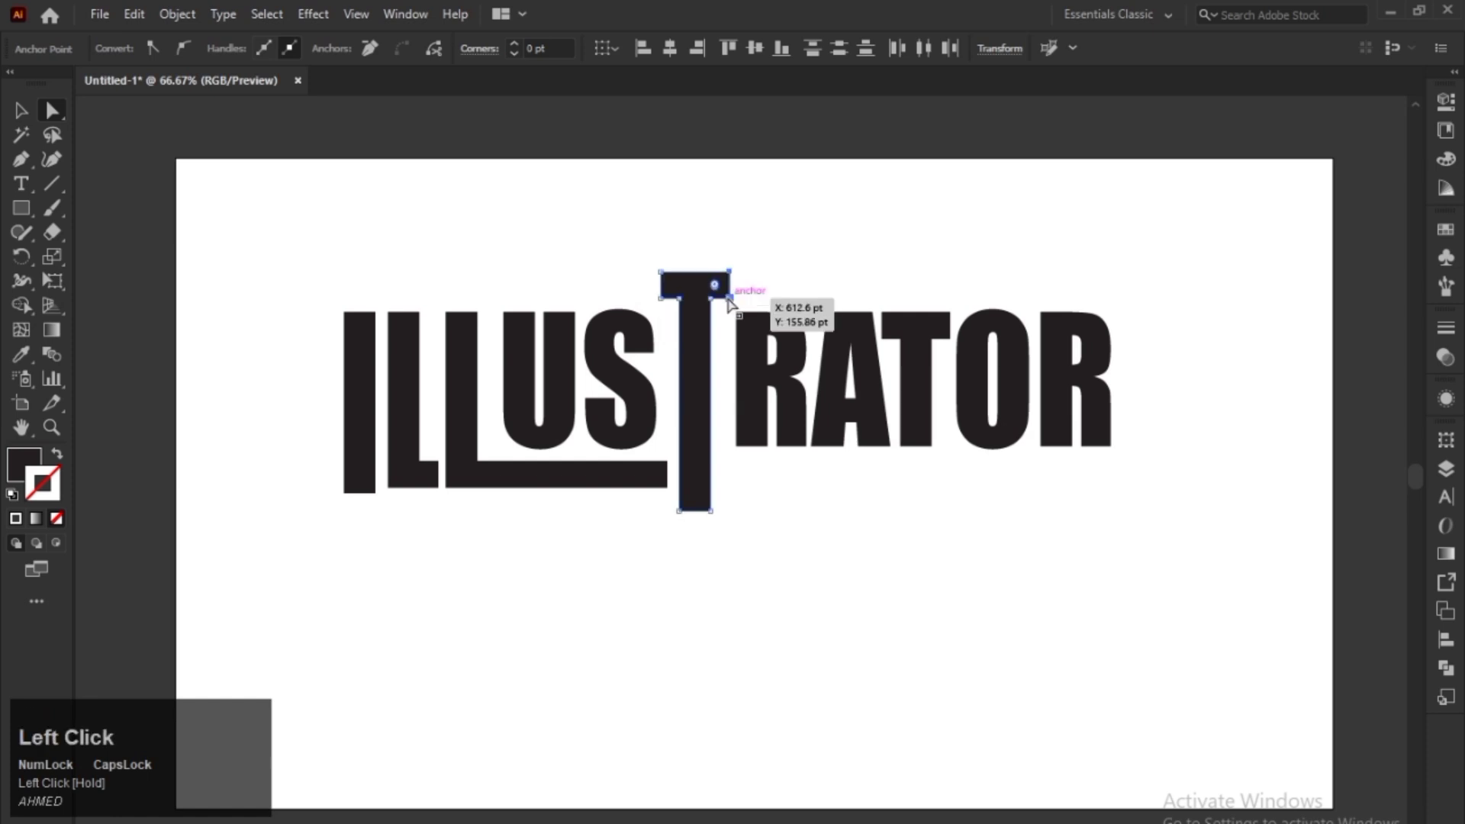
pyautogui.moveTo(734, 293); pyautogui.dragTo(862, 277)
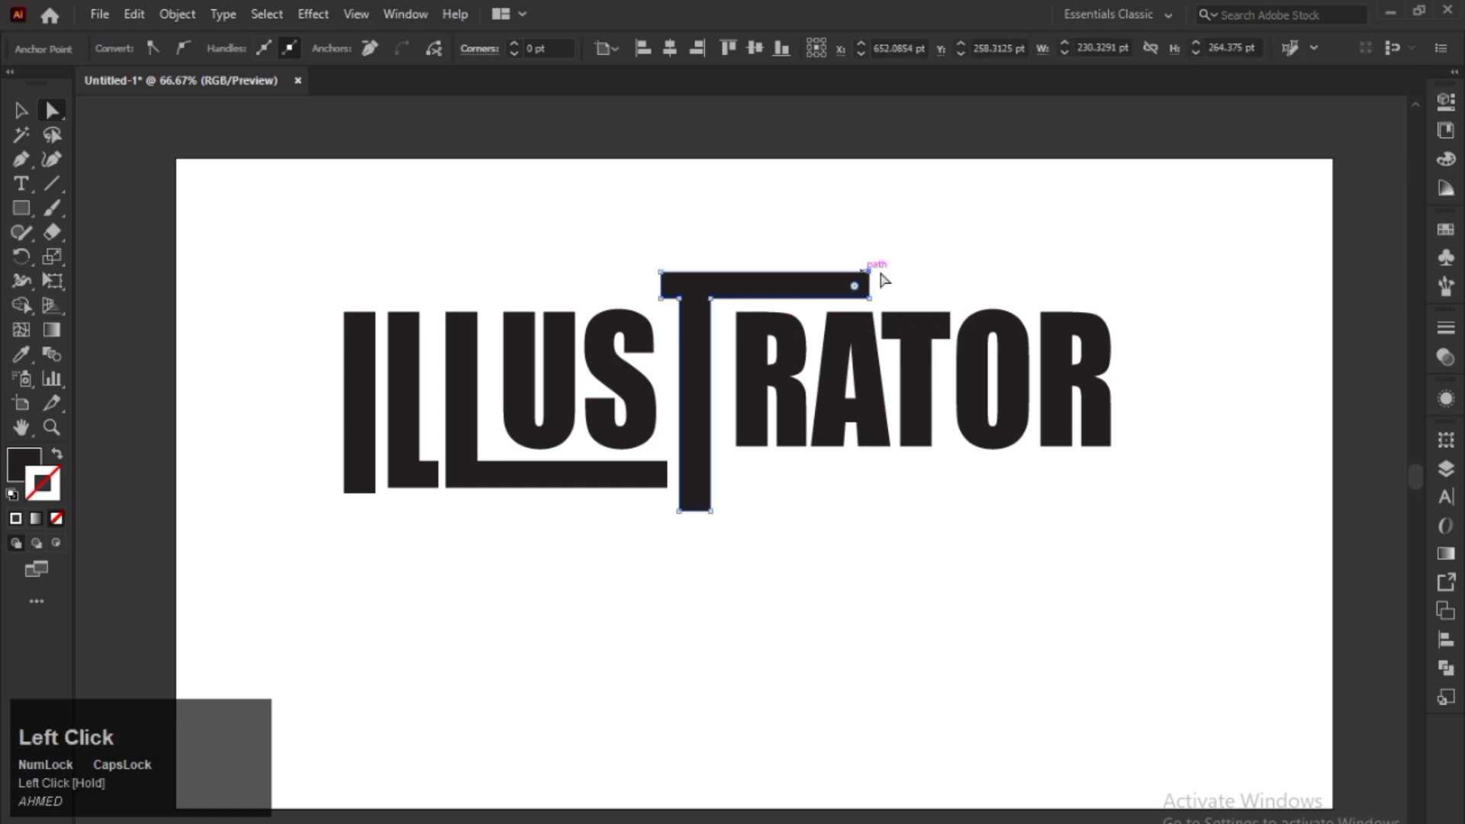
pyautogui.press('Left')
pyautogui.press('Left')
pyautogui.press('Left')
pyautogui.press('Left')
pyautogui.press('Left')
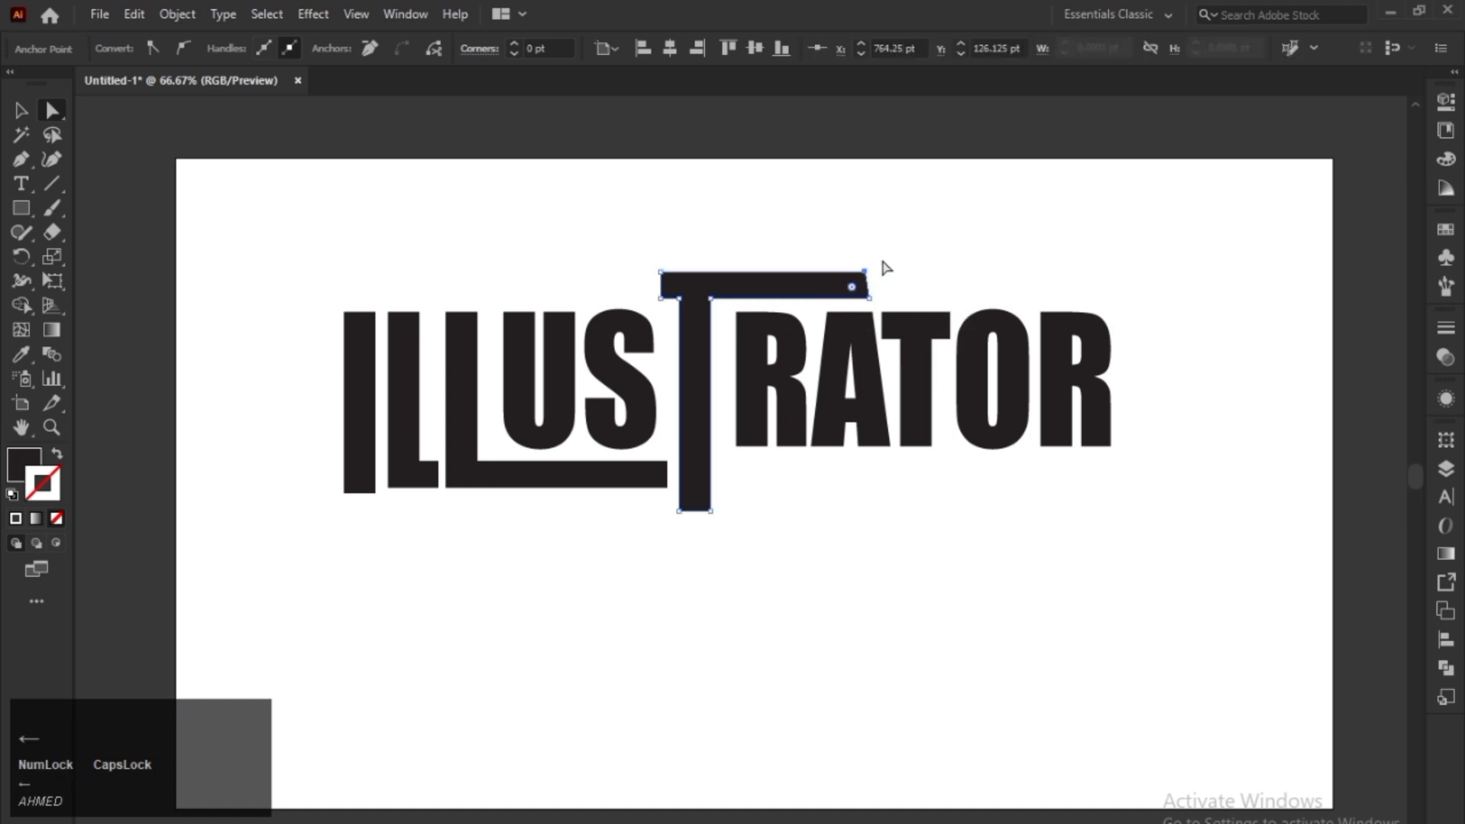
pyautogui.moveTo(627, 250); pyautogui.dragTo(667, 305)
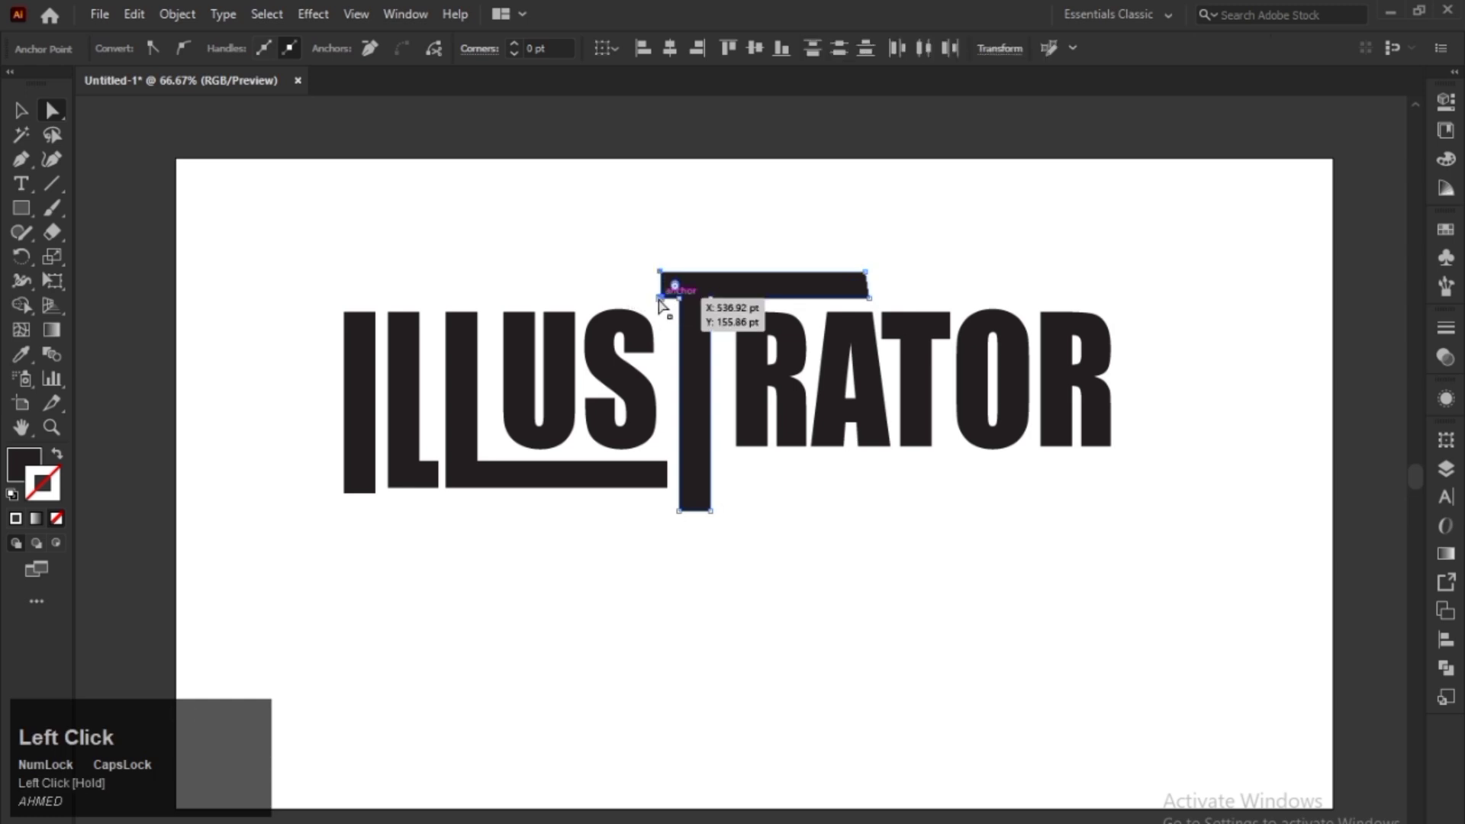
pyautogui.moveTo(660, 298); pyautogui.dragTo(585, 299)
# Stretch the U's right stem and the first L upward, and lengthen the I downward
pyautogui.moveTo(574, 312); pyautogui.dragTo(572, 272)
pyautogui.moveTo(420, 312); pyautogui.dragTo(421, 214)
pyautogui.moveTo(376, 493); pyautogui.dragTo(376, 577)
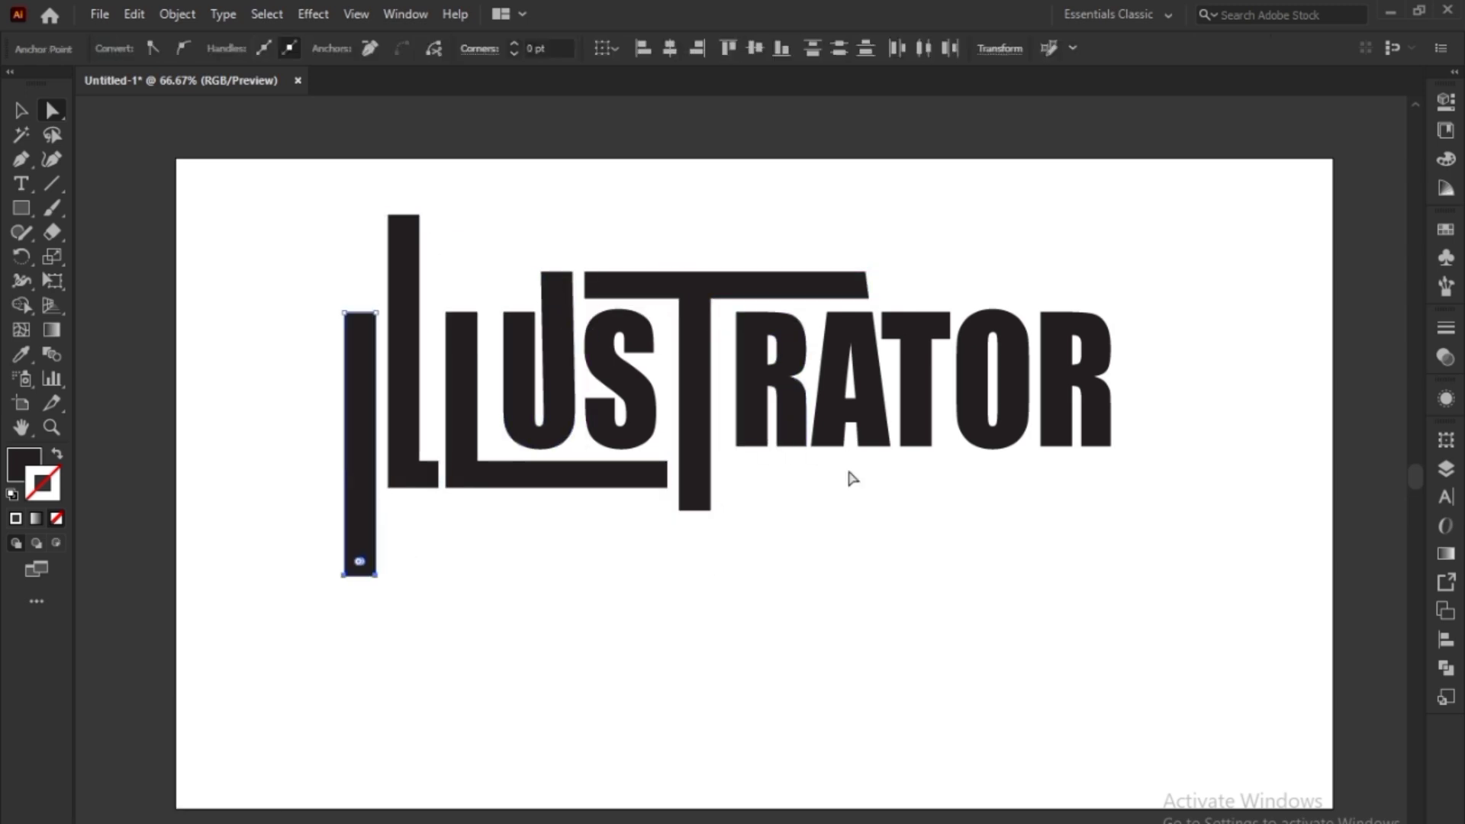
# Lengthen the second T's stem, the first R's left leg, the last R's right leg and the O downward
pyautogui.moveTo(895, 467); pyautogui.dragTo(943, 434)
pyautogui.moveTo(932, 447); pyautogui.dragTo(932, 511)
pyautogui.moveTo(773, 464); pyautogui.dragTo(725, 434)
pyautogui.moveTo(768, 446); pyautogui.dragTo(768, 612)
pyautogui.moveTo(1125, 467); pyautogui.dragTo(1082, 594)
pyautogui.click(951, 389)
pyautogui.click(949, 387)
pyautogui.moveTo(949, 387); pyautogui.dragTo(1037, 464)
pyautogui.moveTo(1029, 399); pyautogui.dragTo(1028, 446)
pyautogui.click(959, 564)
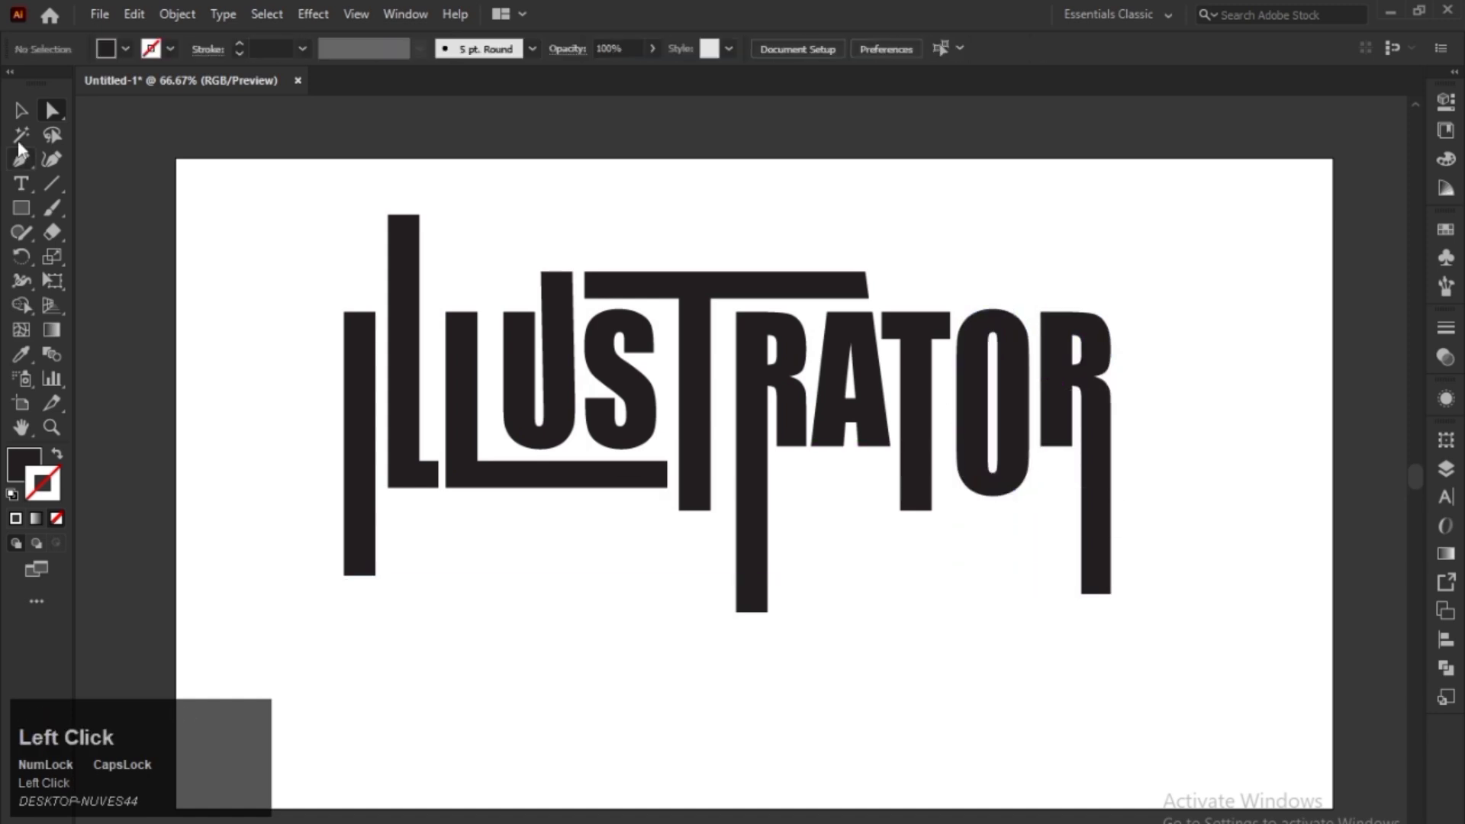
# Select the letters A, T, O and R as whole objects and nudge them right, away from the first R
pyautogui.click(21, 110)
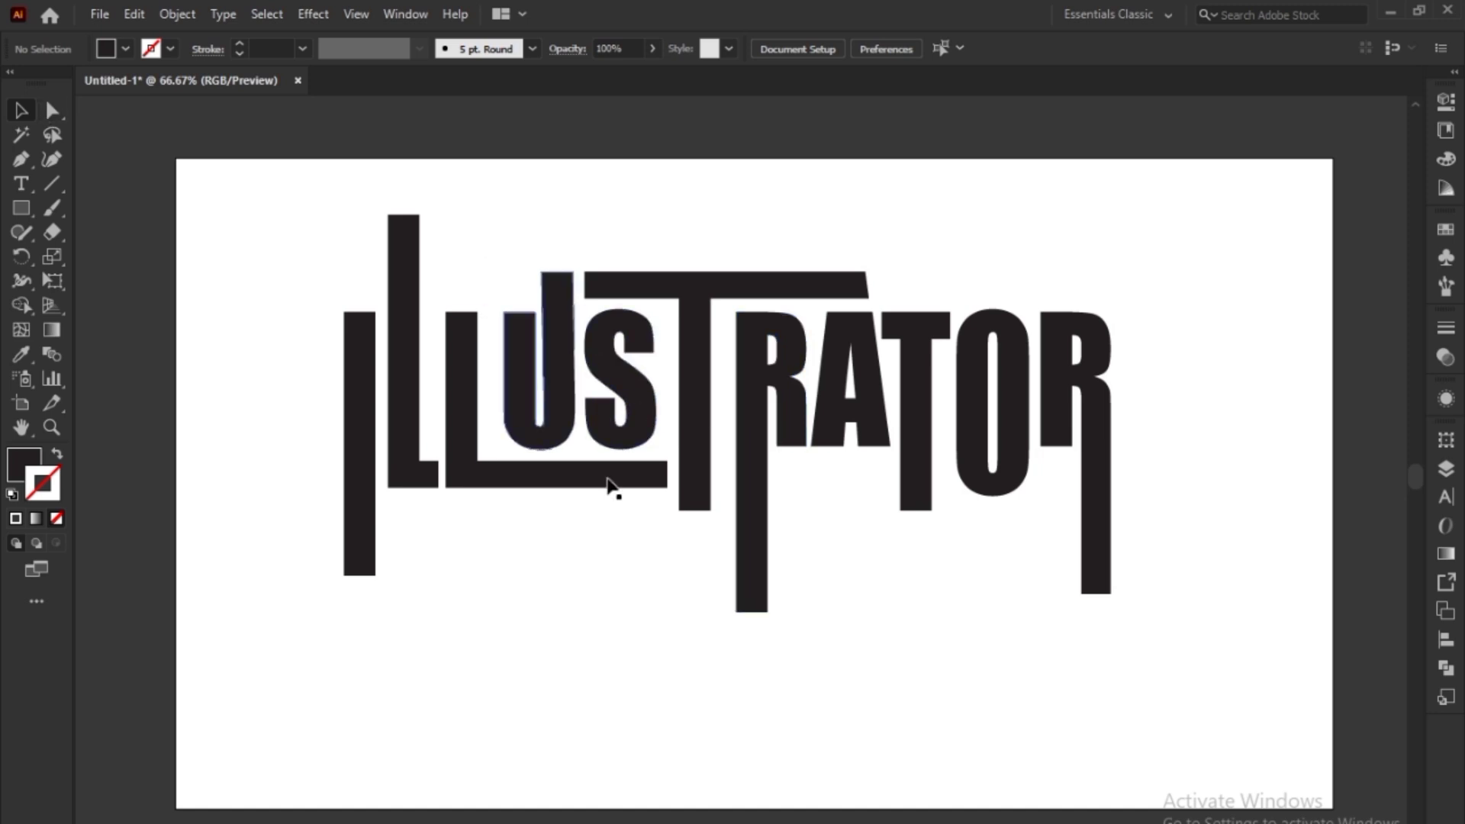
pyautogui.press('capslock')
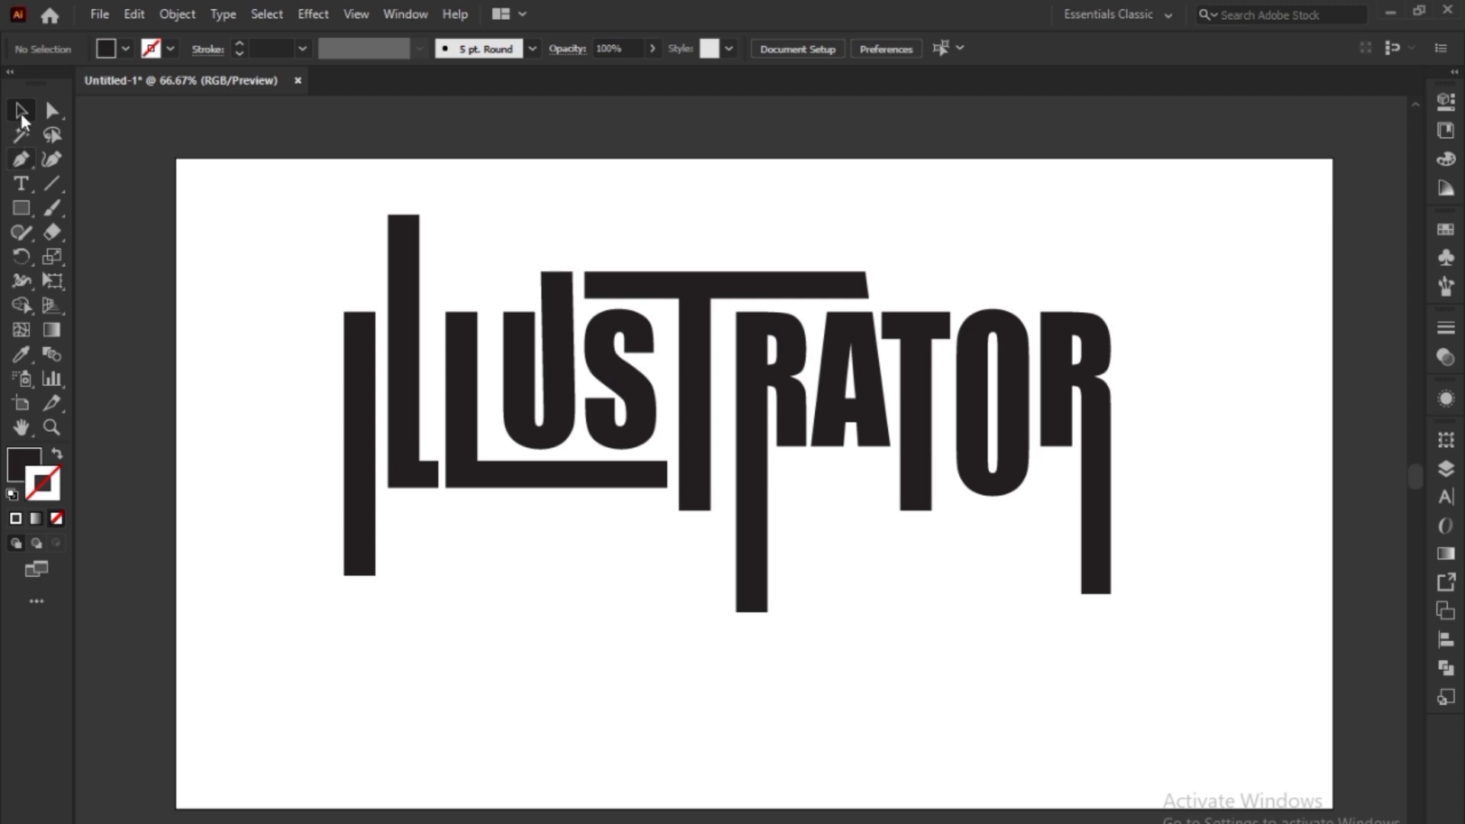
pyautogui.click(22, 114)
pyautogui.moveTo(1189, 367); pyautogui.dragTo(865, 421)
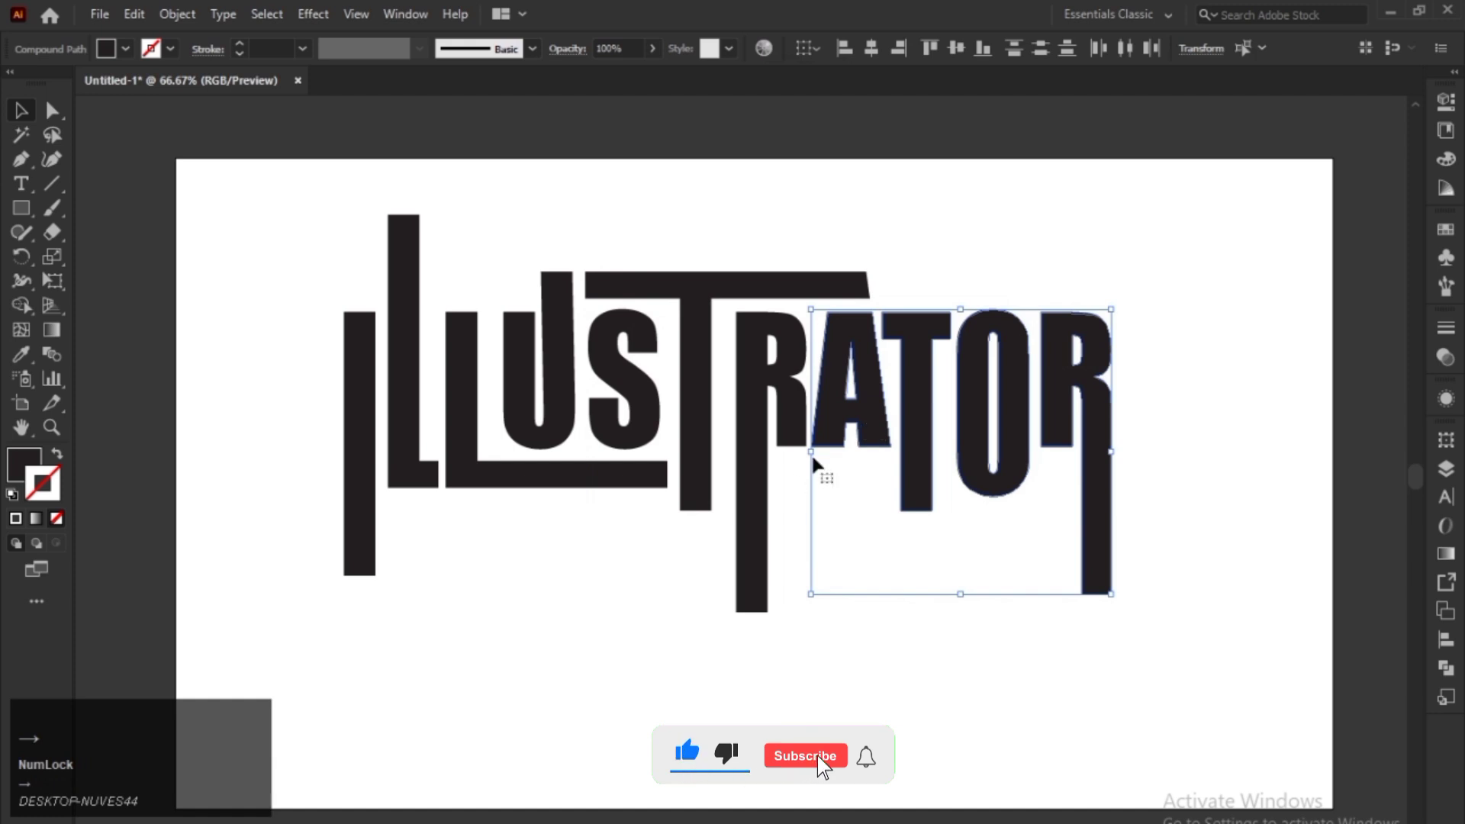
pyautogui.press('Right')
pyautogui.press('Right')
pyautogui.press('Right')
pyautogui.press('Right')
pyautogui.press('Right')
pyautogui.press('Right')
pyautogui.press('Right')
pyautogui.press('Right')
pyautogui.press('Right')
pyautogui.press('Right')
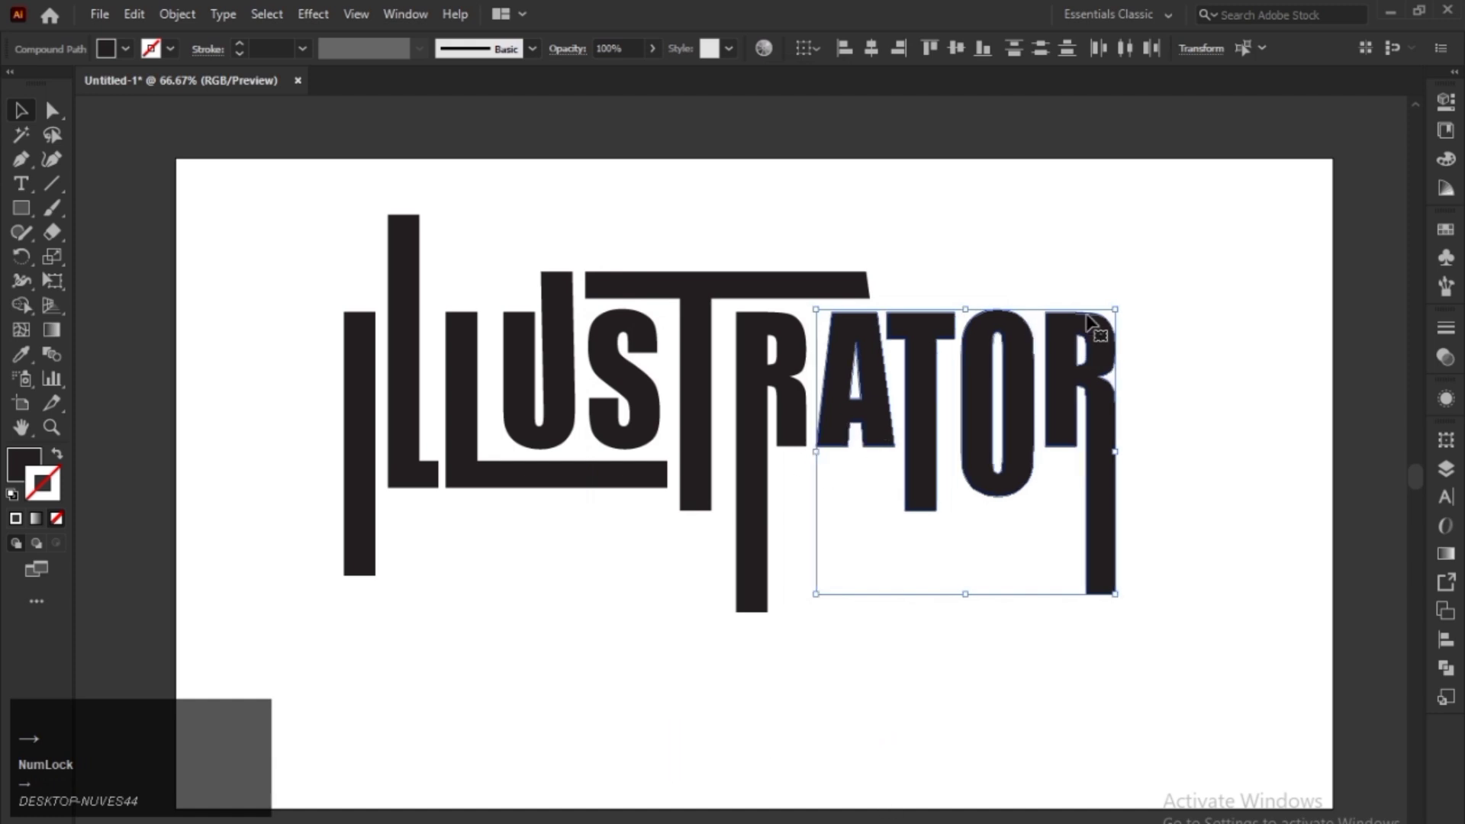
# Nudge the second T, the O and the last R right to widen the gap after the A
pyautogui.moveTo(1190, 366); pyautogui.dragTo(927, 427)
pyautogui.press('Right')
pyautogui.press('Right')
pyautogui.press('Right')
pyautogui.press('Right')
pyautogui.press('Right')
pyautogui.press('Right')
pyautogui.press('Right')
# Nudge the last R and its neighbouring end letters further right to even out the spacing around the O
pyautogui.moveTo(1191, 534); pyautogui.dragTo(1108, 617)
pyautogui.press('Right')
pyautogui.press('Right')
pyautogui.press('Right')
pyautogui.press('Right')
pyautogui.press('Right')
pyautogui.moveTo(1221, 382); pyautogui.dragTo(927, 428)
pyautogui.press('Right')
pyautogui.press('Right')
pyautogui.press('Right')
pyautogui.press('Right')
# Fine-tune the spacing of the opening letters and pull the second L's foot slightly back from the first T's stem
pyautogui.moveTo(295, 412); pyautogui.dragTo(467, 621)
pyautogui.press('Right')
pyautogui.press('Right')
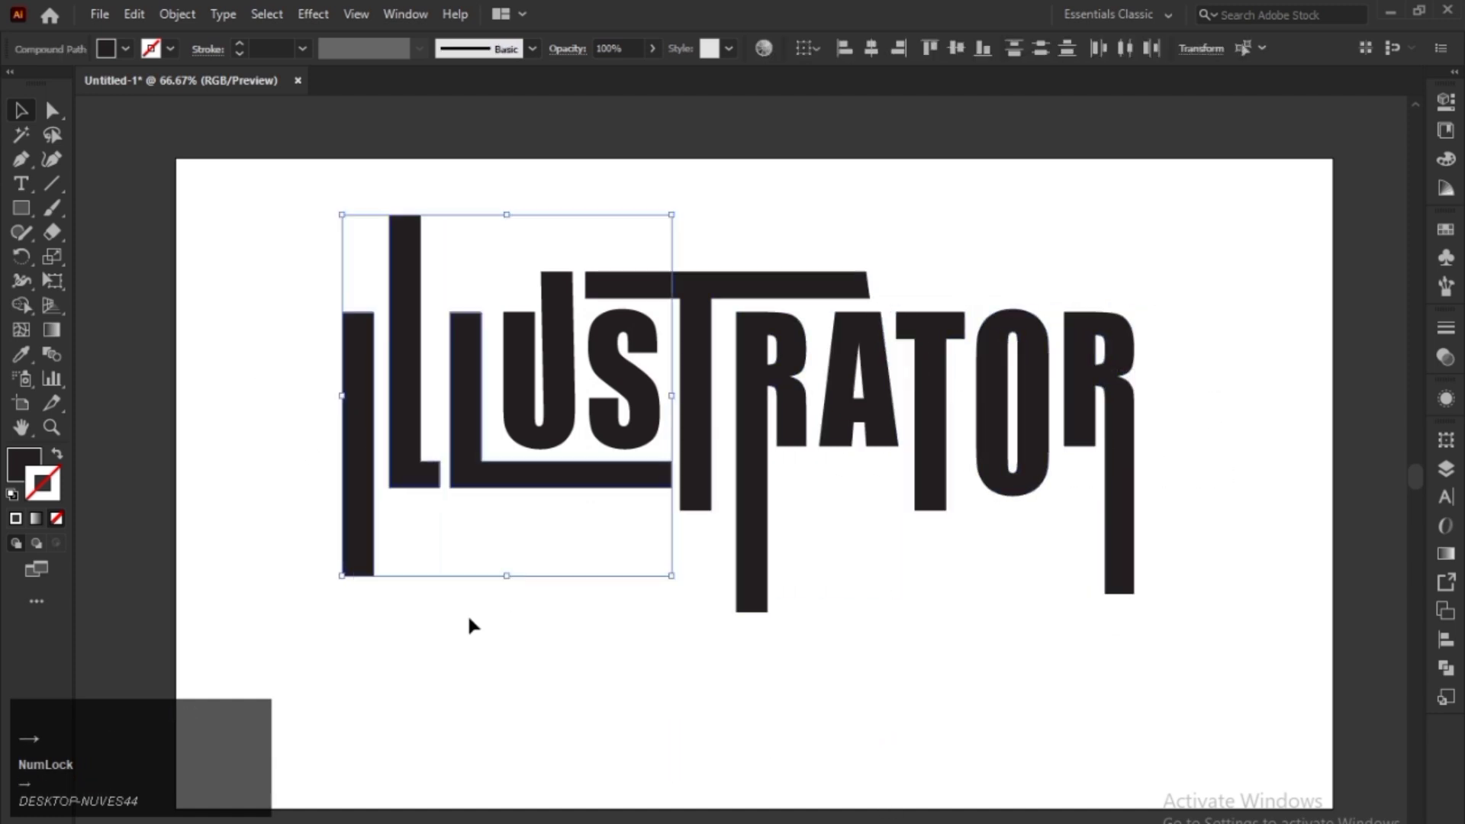
pyautogui.click(695, 481)
pyautogui.press('a')
pyautogui.press('Left')
pyautogui.press('Left')
pyautogui.click(660, 234)
pyautogui.moveTo(334, 203); pyautogui.dragTo(1191, 649)
pyautogui.keyDown('shift'); pyautogui.click(359, 466); pyautogui.keyUp('shift')
pyautogui.click(931, 670)
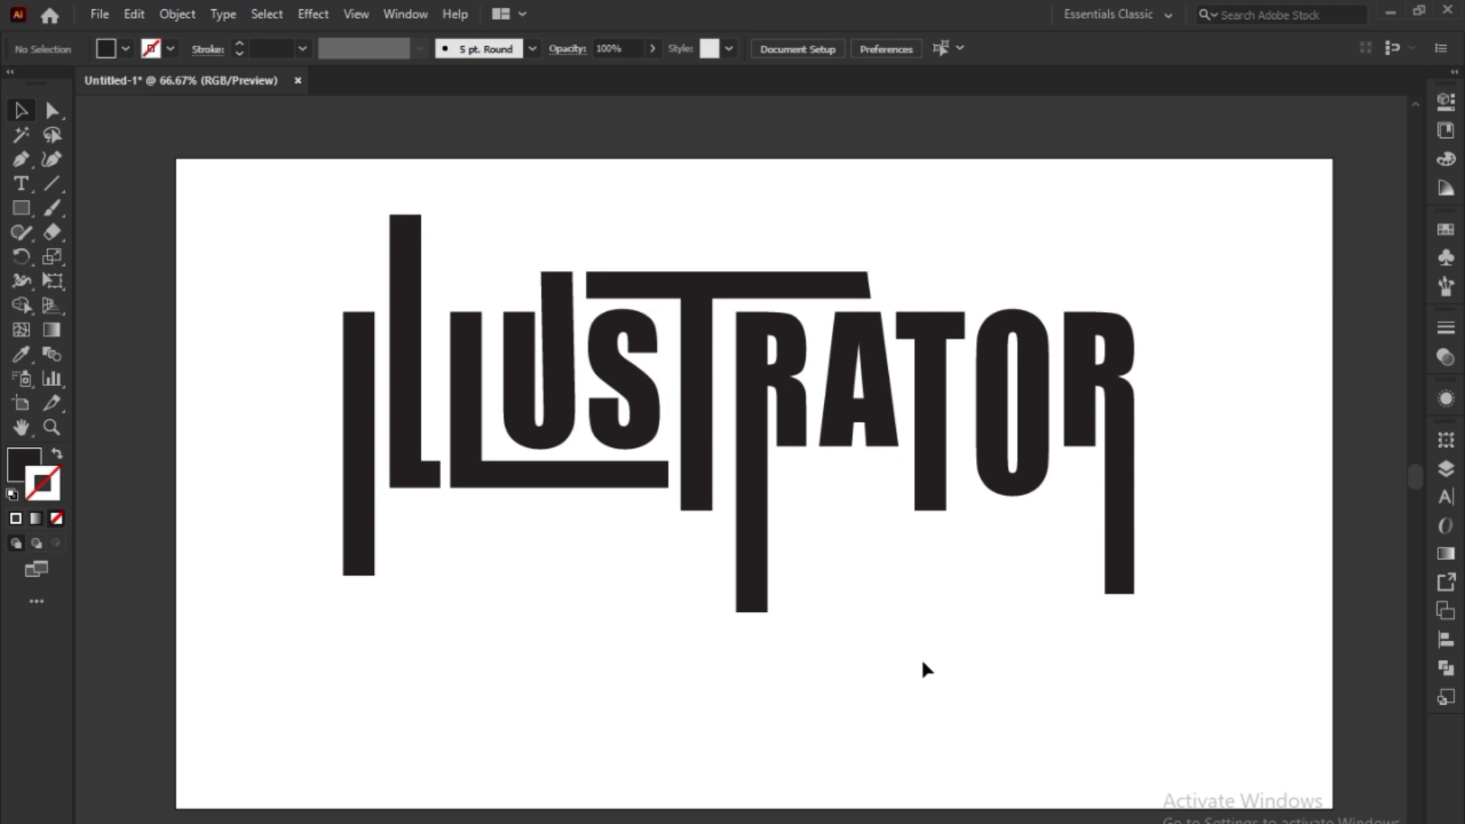
pyautogui.click(1120, 513)
pyautogui.moveTo(1241, 191); pyautogui.dragTo(751, 399)
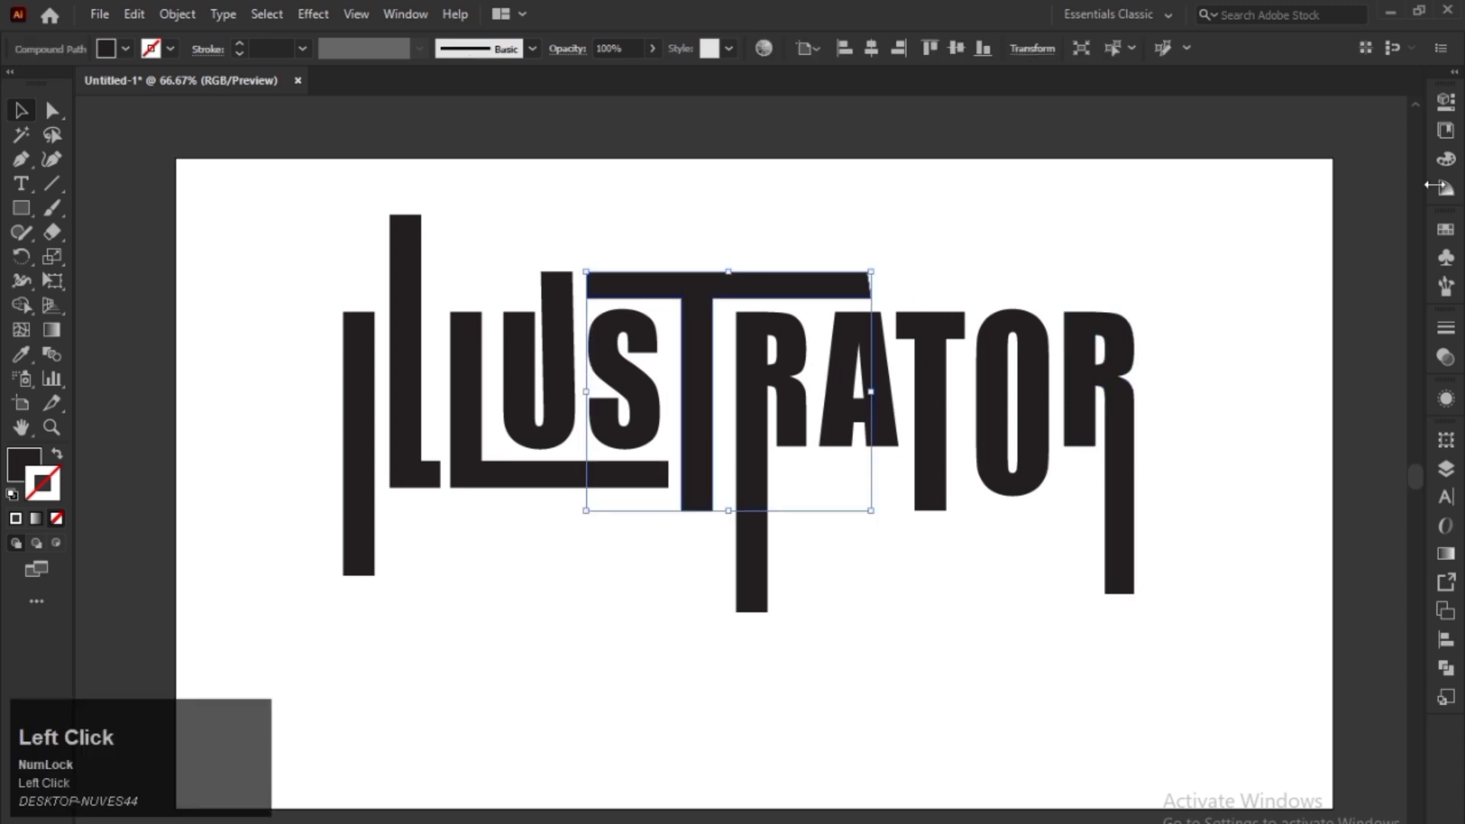
# Fill the I with dark navy, the first L with indigo and the second L with medium blue from the swatches
pyautogui.click(1445, 229)
pyautogui.click(359, 397)
pyautogui.click(1335, 298)
pyautogui.click(1335, 298)
pyautogui.click(407, 330)
pyautogui.click(1335, 299)
pyautogui.click(467, 358)
pyautogui.click(1322, 299)
# Fill the U with light blue, the S with teal, and the remaining letters with greens grading to yellow on the last R
pyautogui.click(558, 321)
pyautogui.click(1308, 298)
pyautogui.click(625, 324)
pyautogui.click(1293, 298)
pyautogui.click(620, 287)
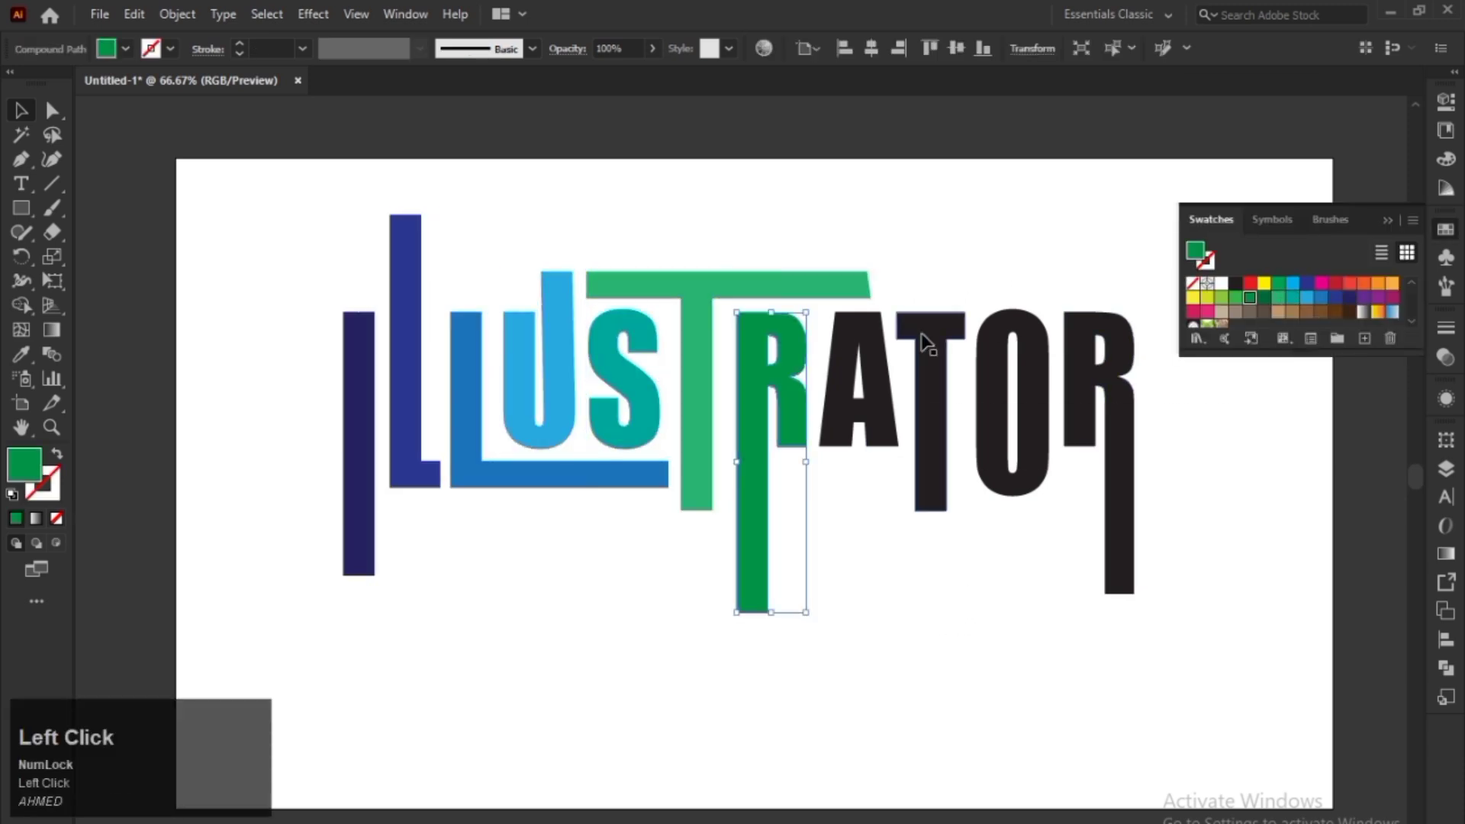
pyautogui.click(435, 371)
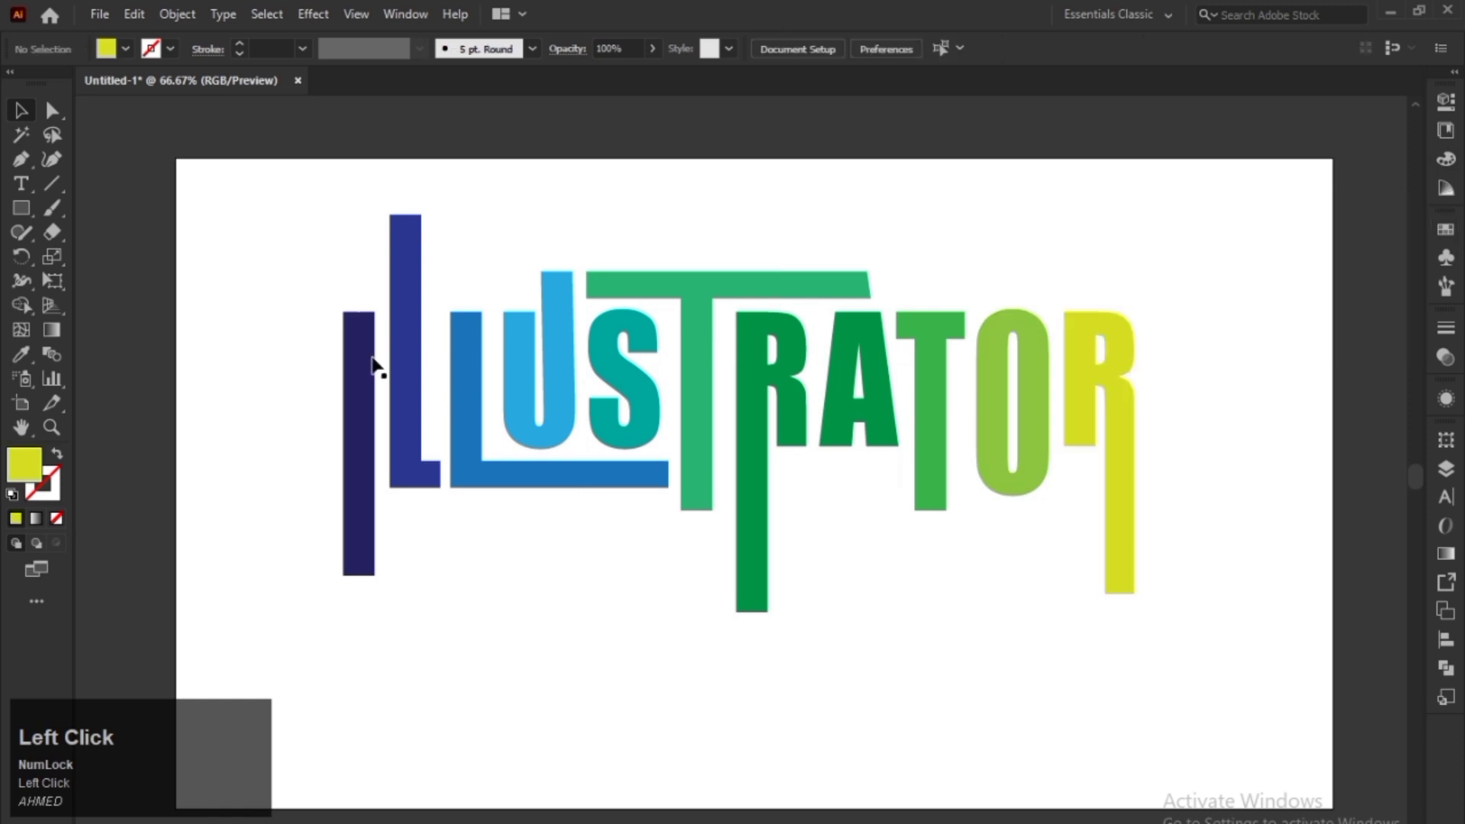
# Group all the letters and center the group horizontally and vertically on the artboard
pyautogui.moveTo(1207, 234)
pyautogui.mouseDown()
pyautogui.moveTo(345, 452)
pyautogui.moveTo(336, 440)
pyautogui.mouseUp()
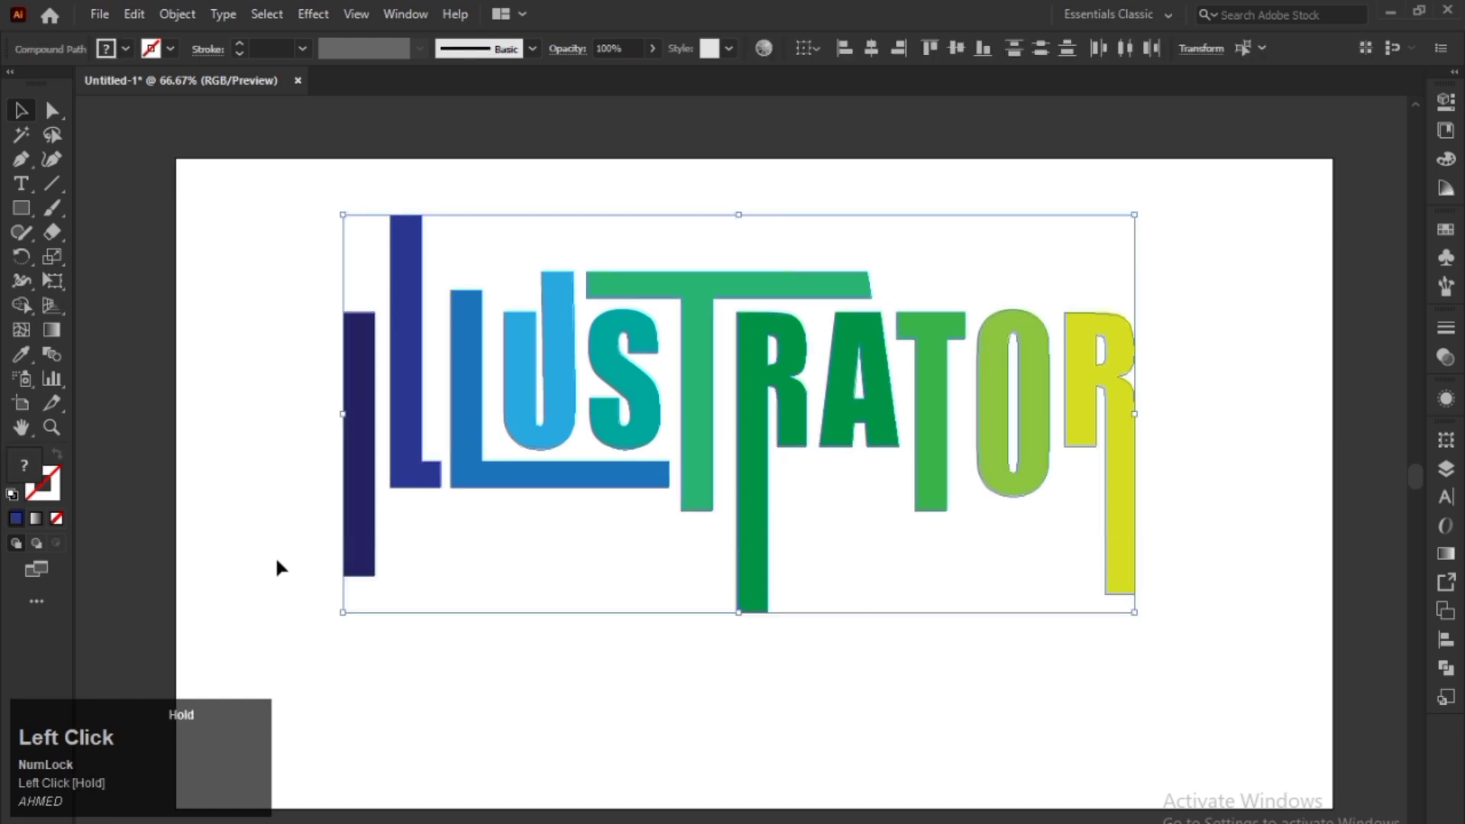
pyautogui.press('ctrl')
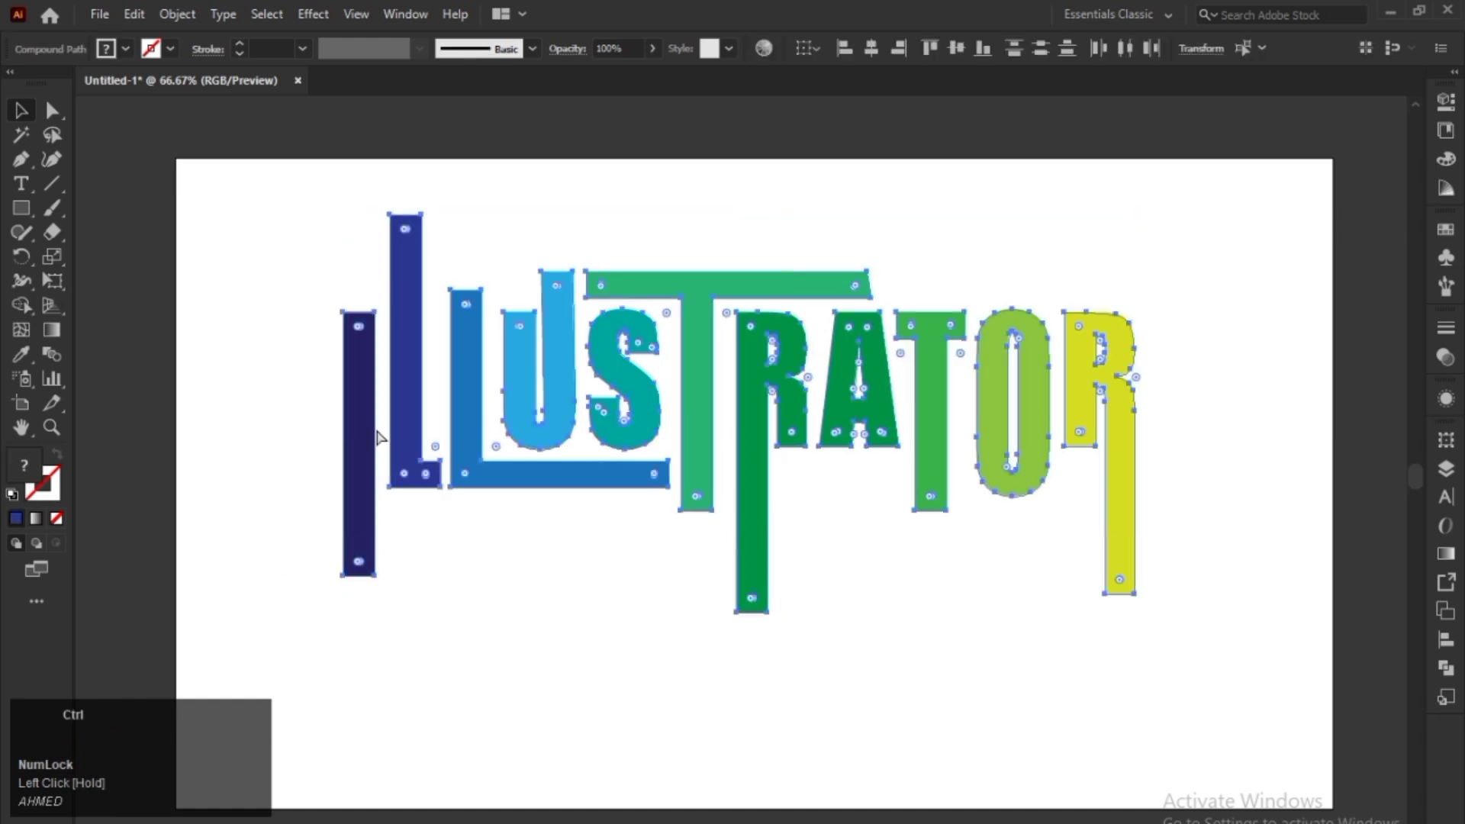
pyautogui.hotkey('ctrl', 'g')
pyautogui.click(865, 47)
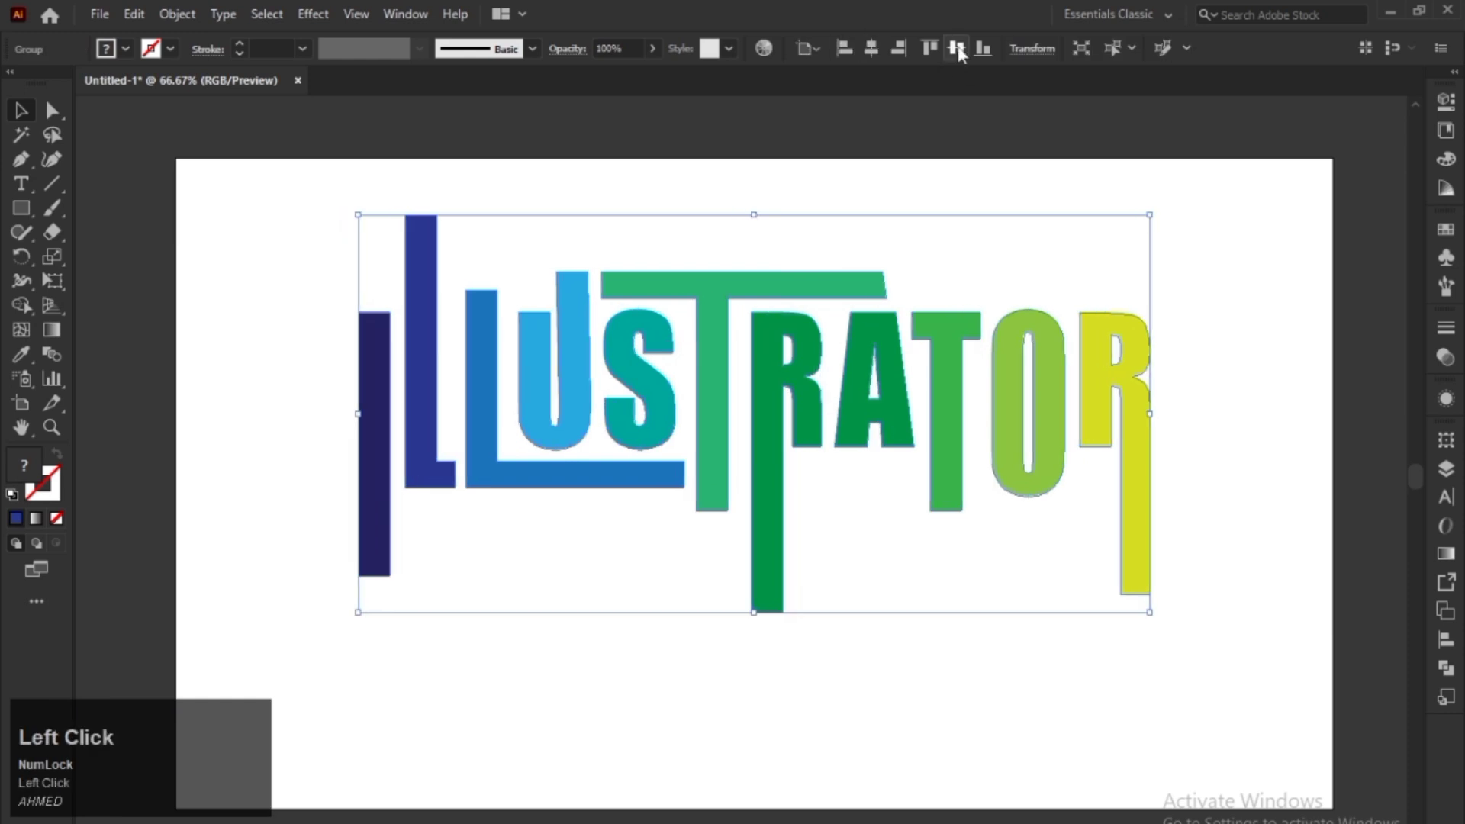
pyautogui.click(956, 48)
pyautogui.click(893, 200)
# Draw a rectangle covering the whole artboard
pyautogui.keyDown('alt'); pyautogui.scroll(-1, 892, 201); pyautogui.keyUp('alt')
pyautogui.press('space')
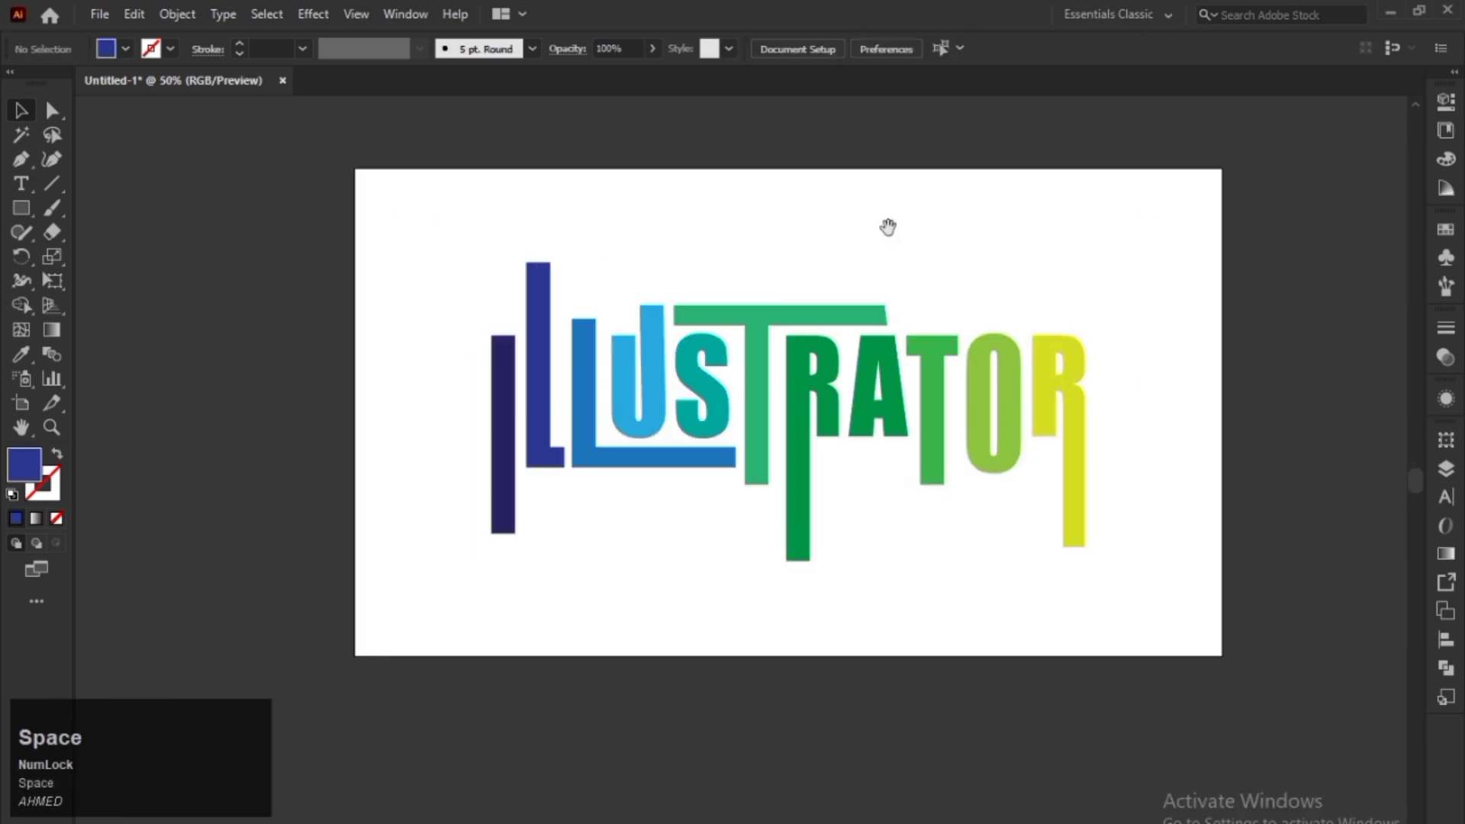
pyautogui.moveTo(887, 226); pyautogui.dragTo(806, 203)
pyautogui.rightClick(23, 212)
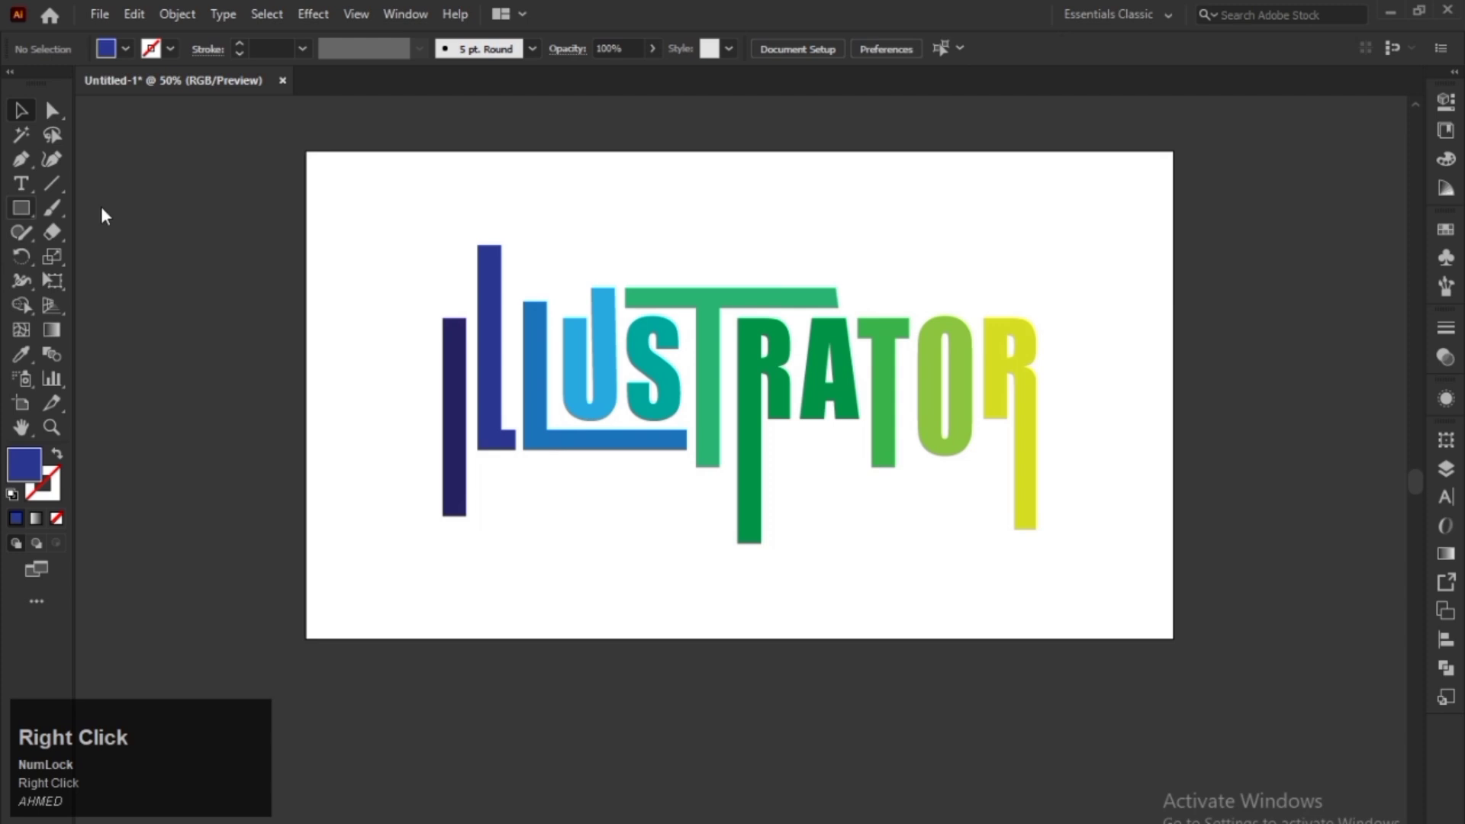
pyautogui.click(74, 208)
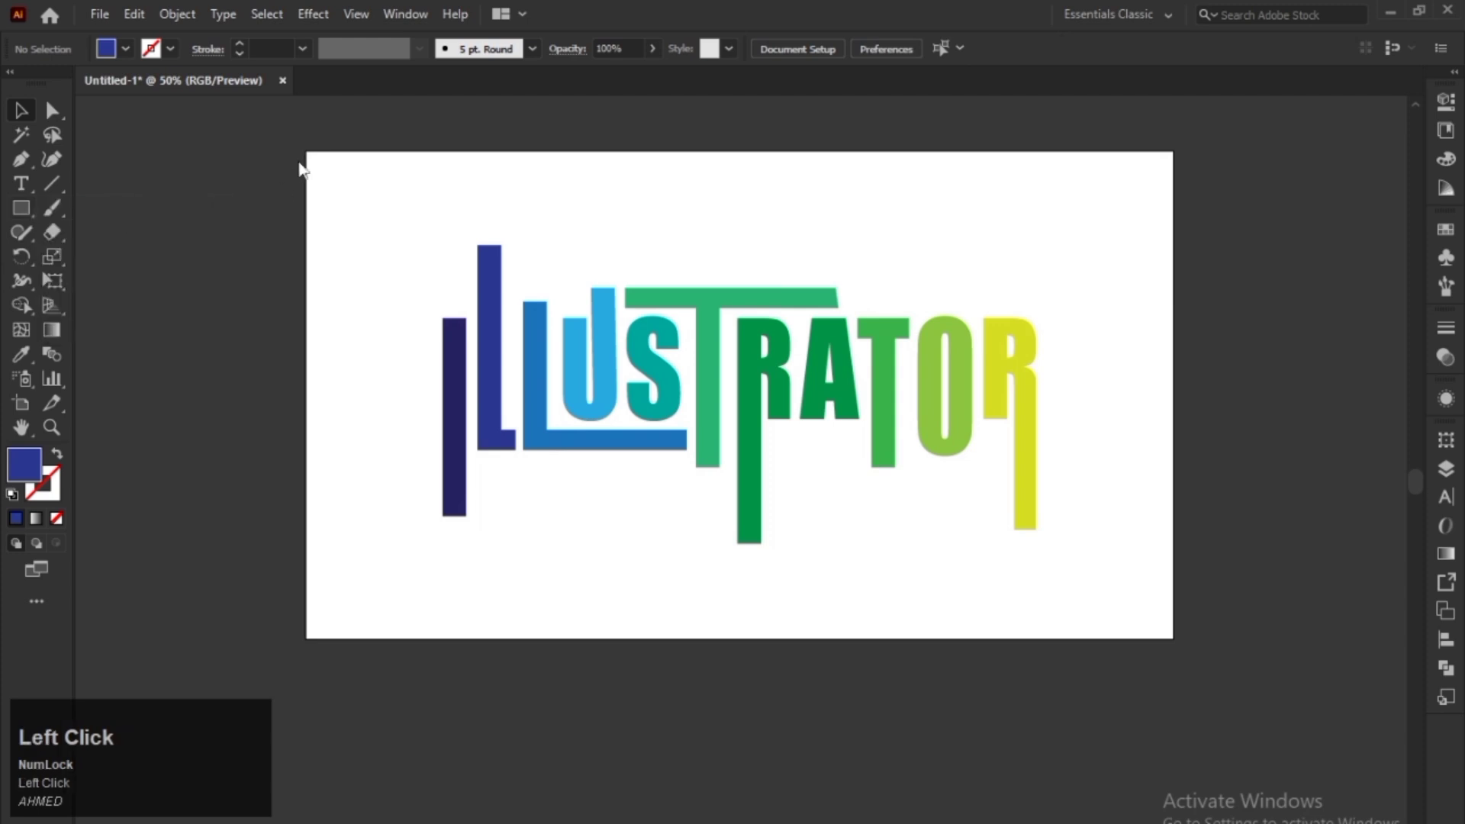
pyautogui.moveTo(306, 152); pyautogui.dragTo(1174, 638)
pyautogui.click(23, 112)
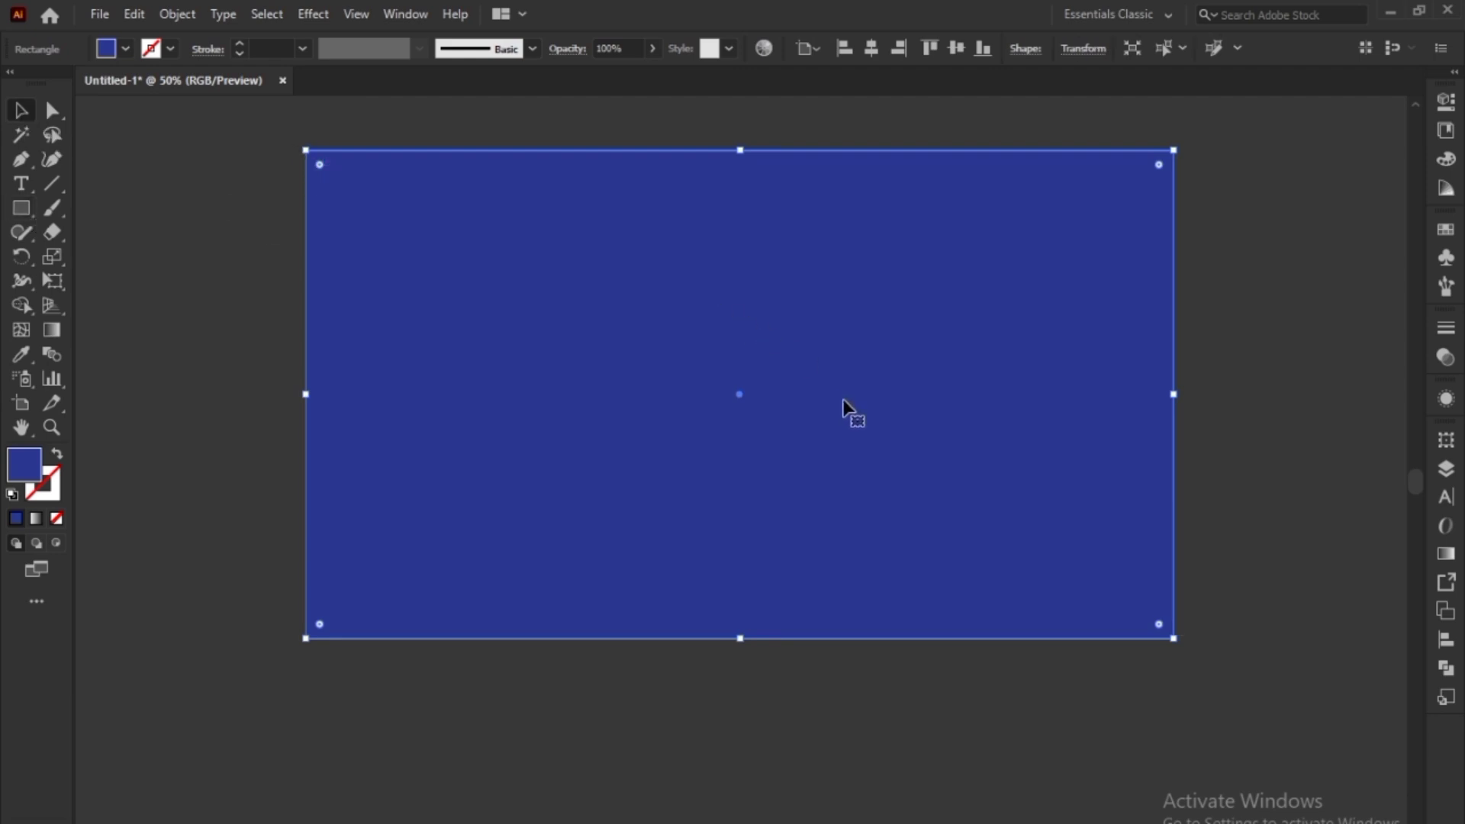
# Fill the background rectangle with the light gray swatch C=0 M=0 Y=0 K=10
pyautogui.click(1445, 233)
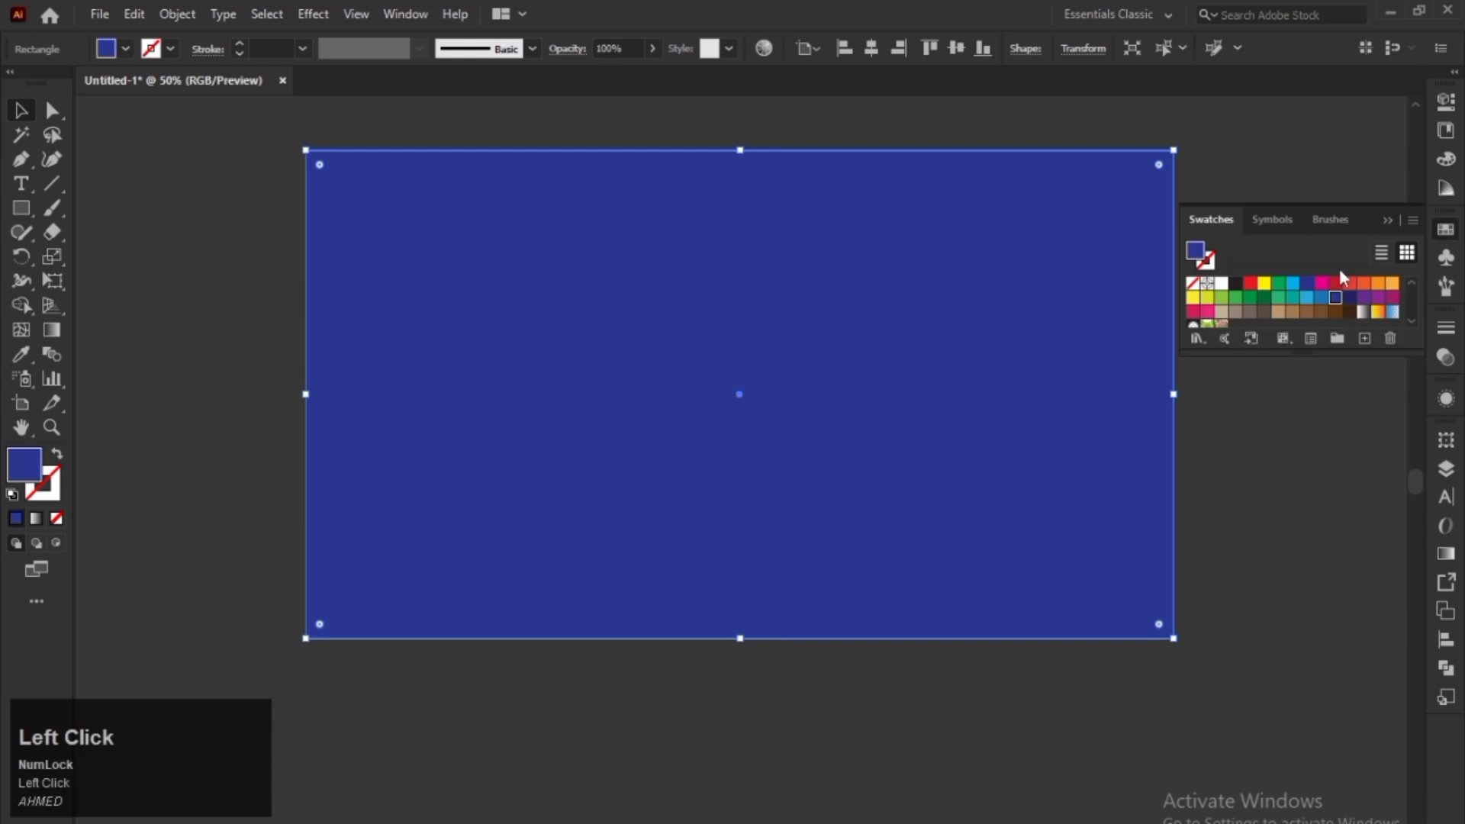
pyautogui.scroll(-3, 1246, 298)
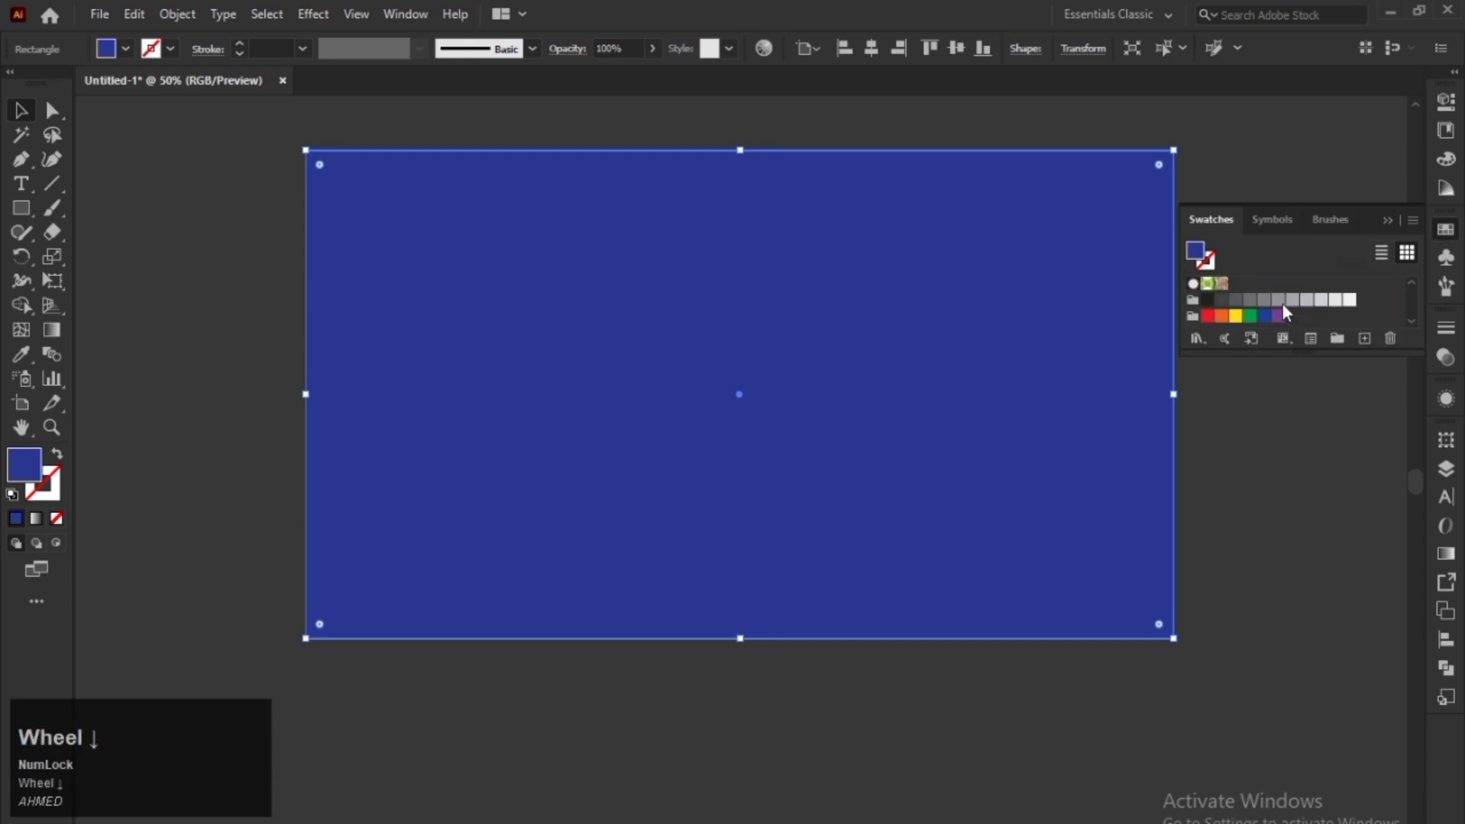
pyautogui.click(1305, 301)
pyautogui.scroll(1, 1328, 309)
pyautogui.click(1336, 314)
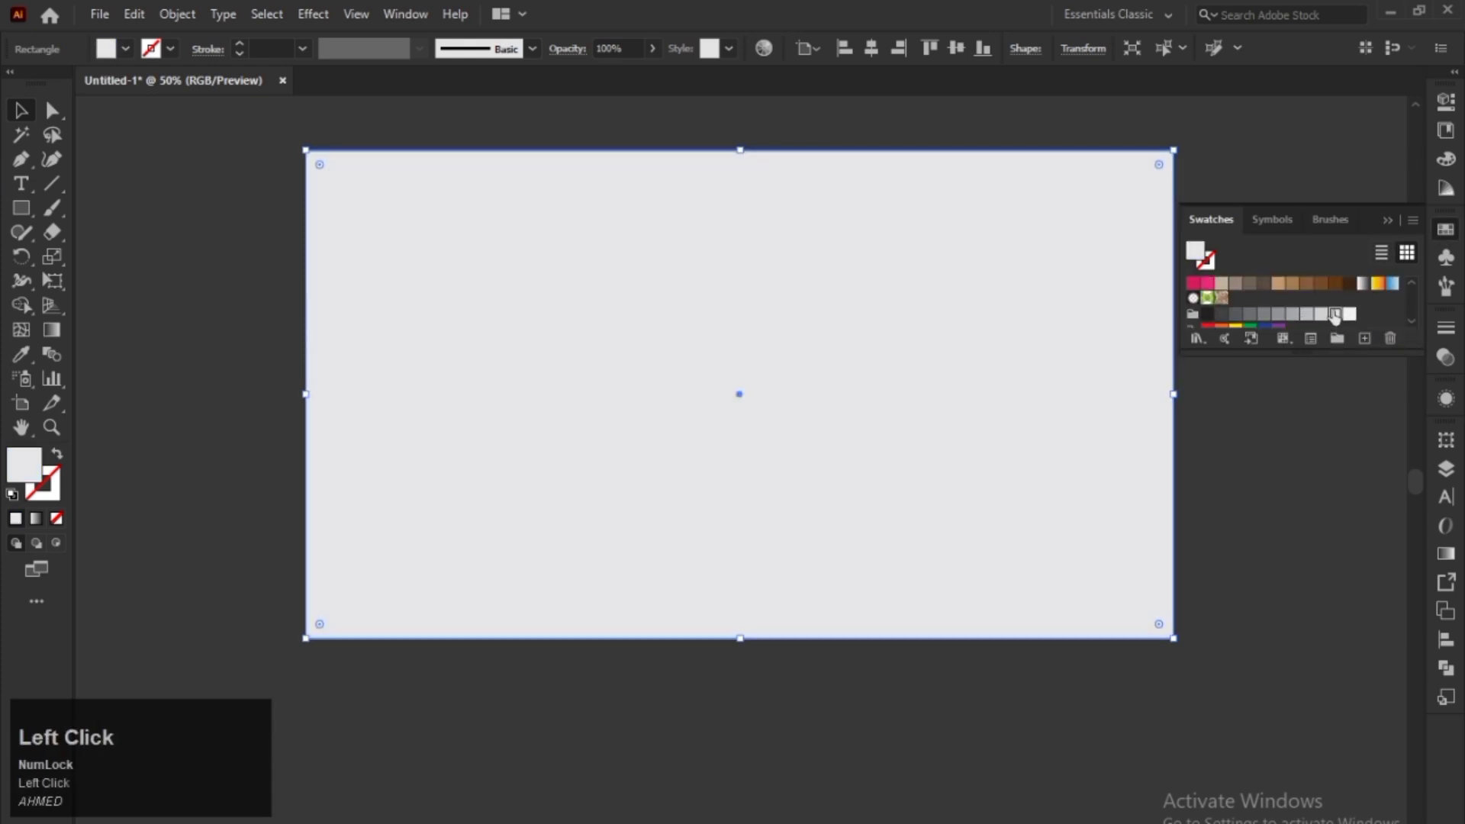
pyautogui.click(1349, 315)
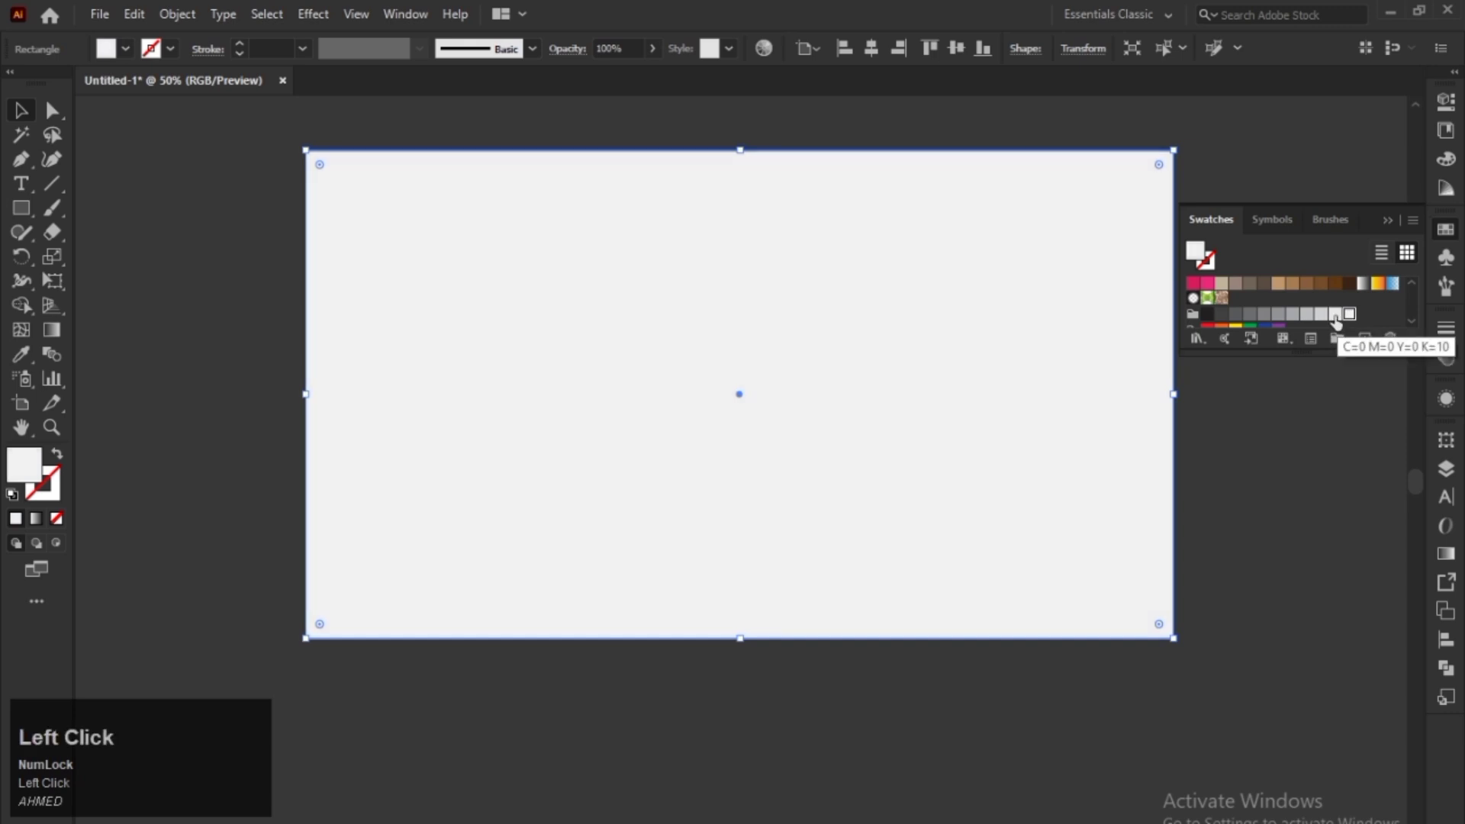
pyautogui.click(1336, 315)
pyautogui.click(1386, 221)
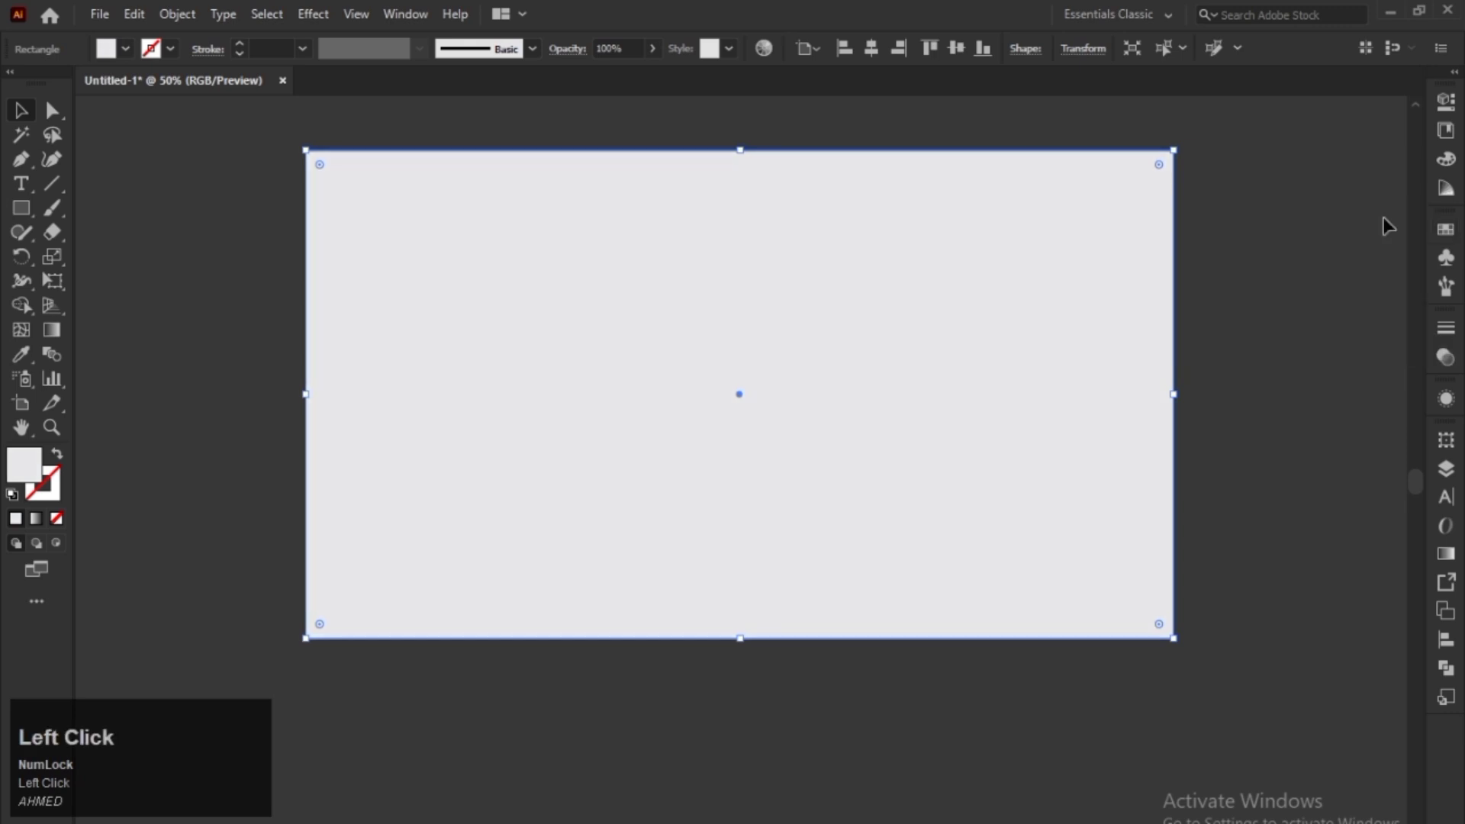
# Send the gray background rectangle to the back, behind the lettering
pyautogui.rightClick(803, 233)
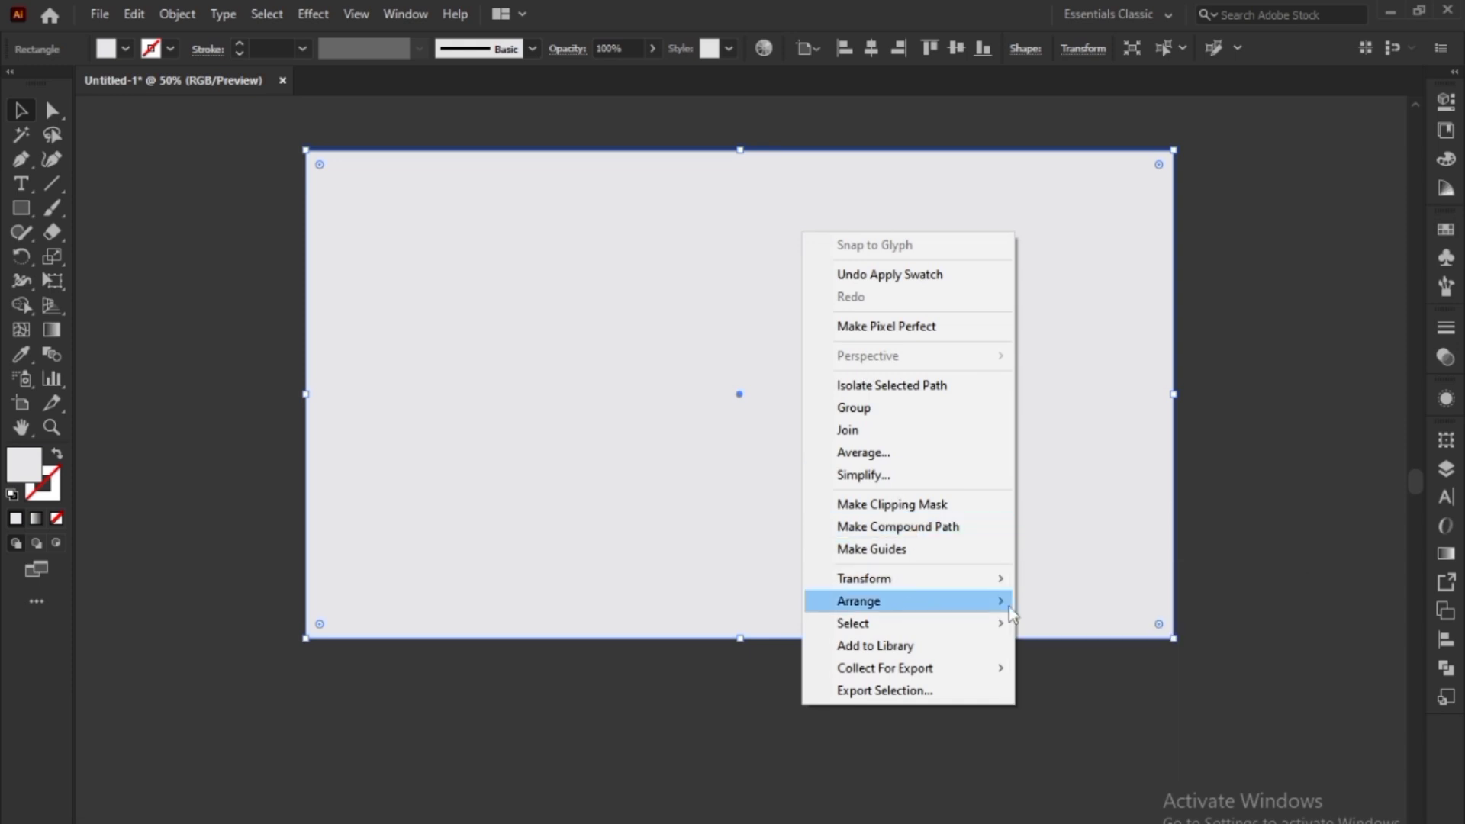
pyautogui.moveTo(913, 602)
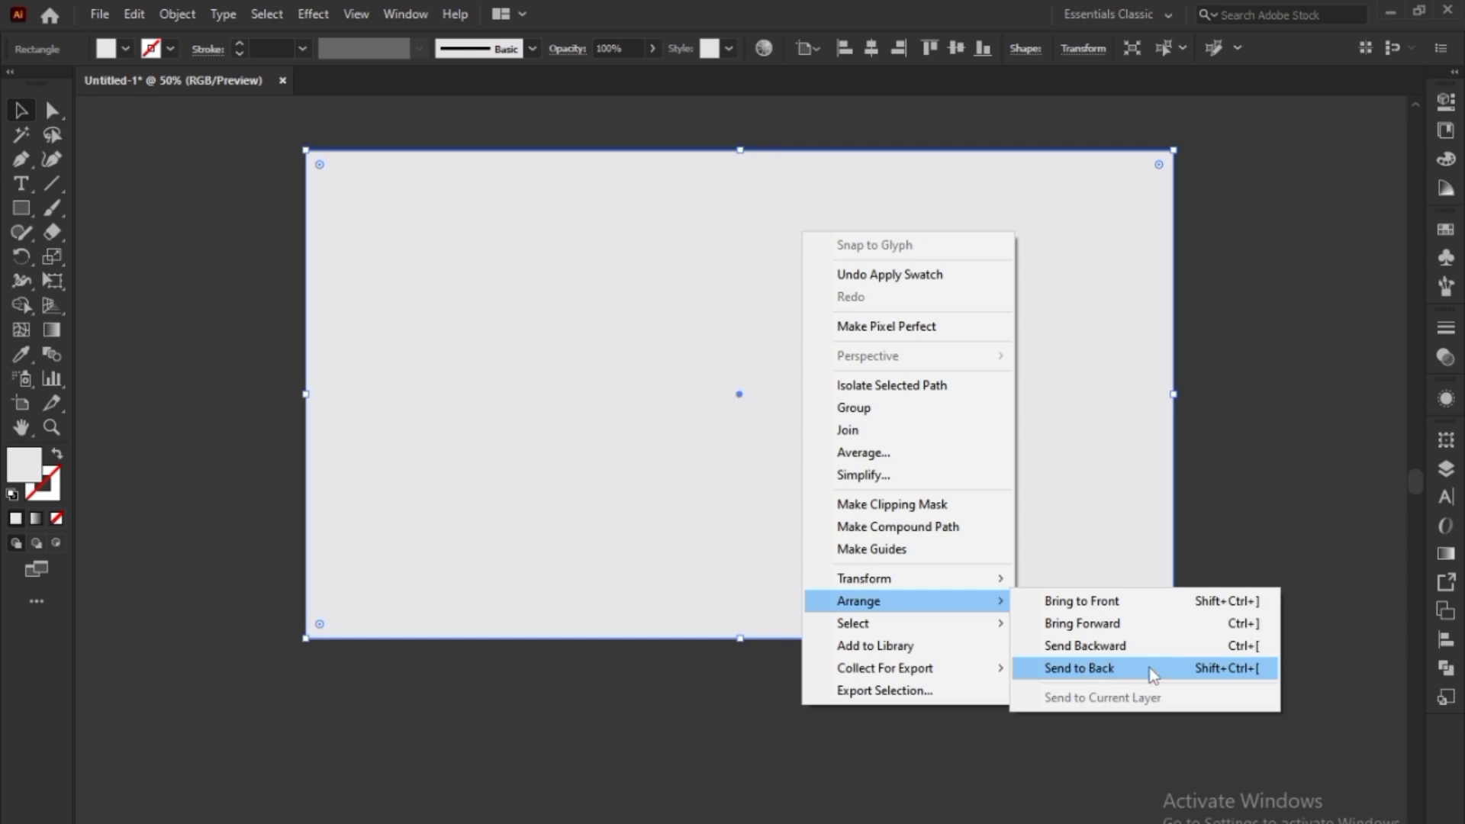
pyautogui.click(996, 603)
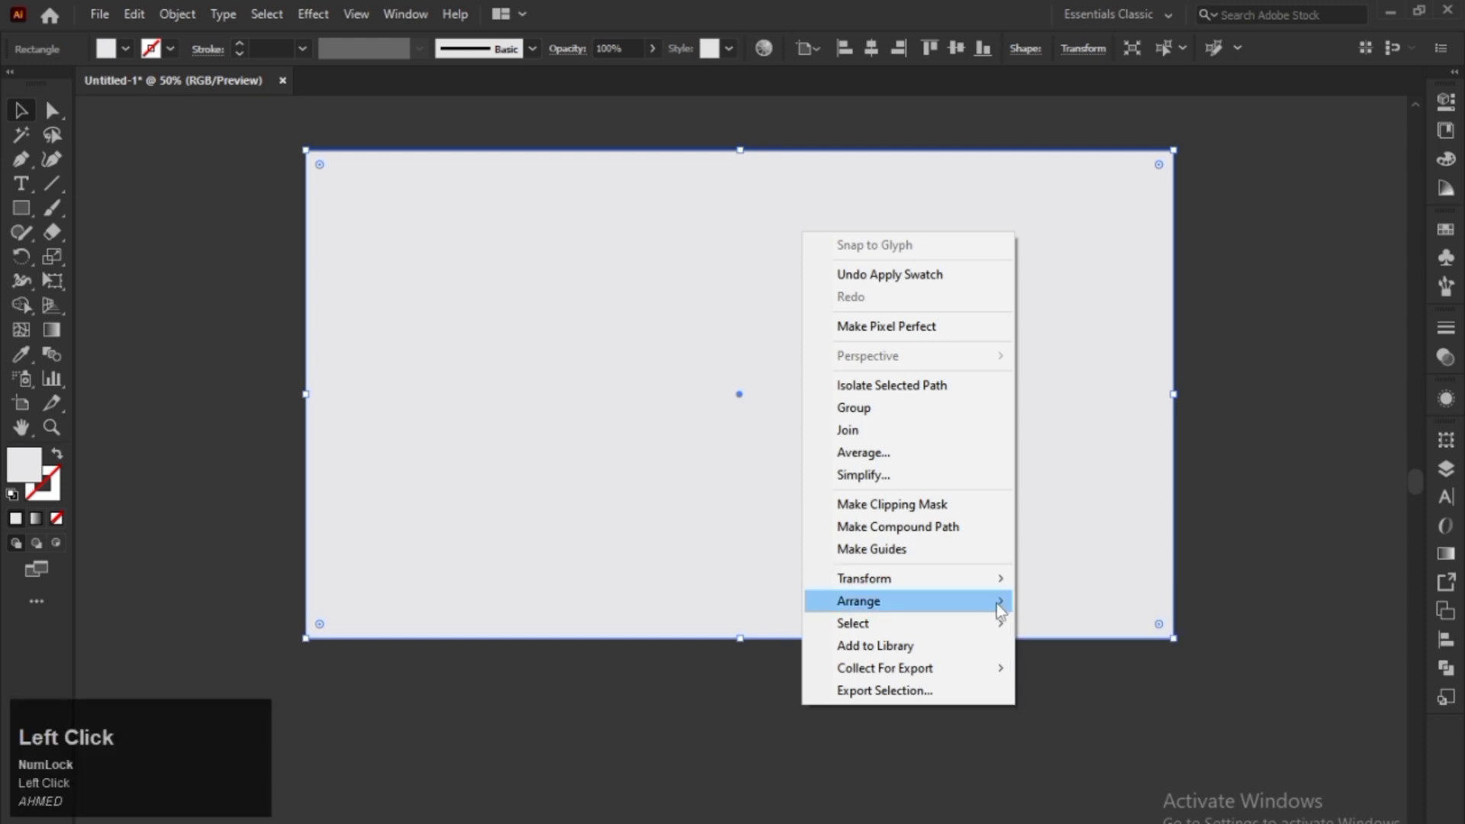
pyautogui.click(1063, 668)
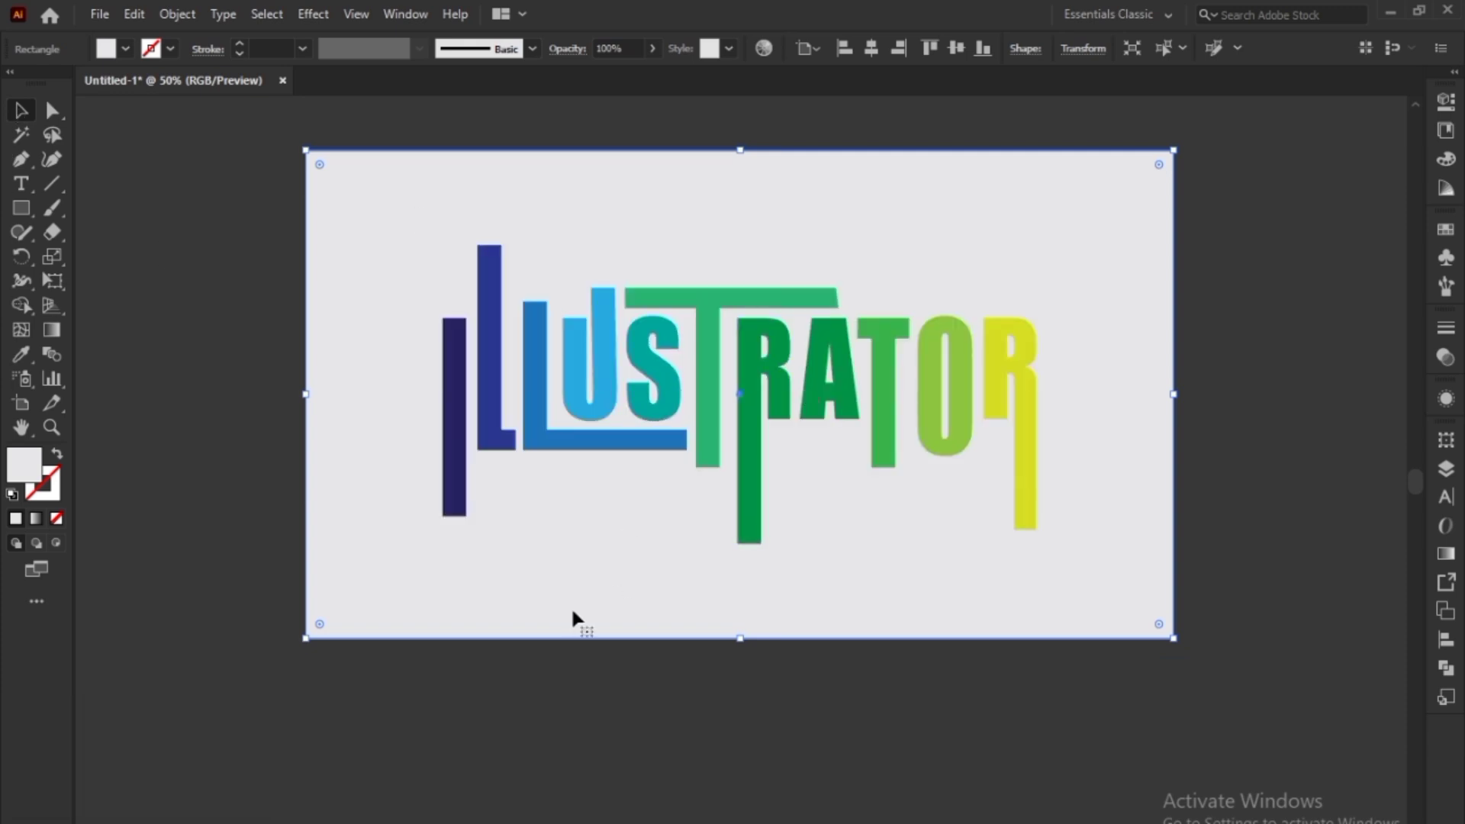
# Start a Drop Shadow effect on the ILLUSTRATOR lettering group with the preview turned on
pyautogui.click(664, 440)
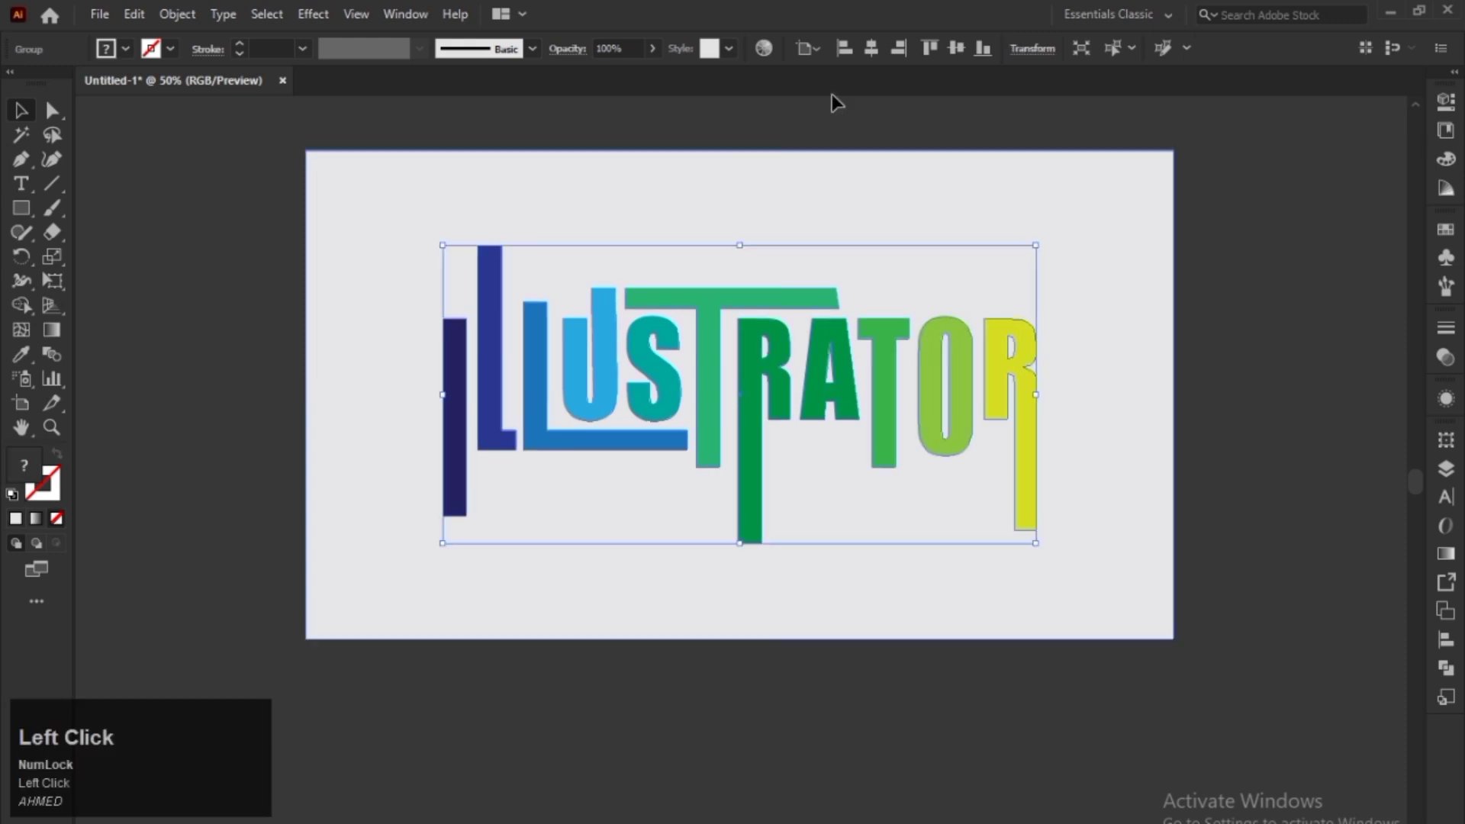
pyautogui.click(838, 102)
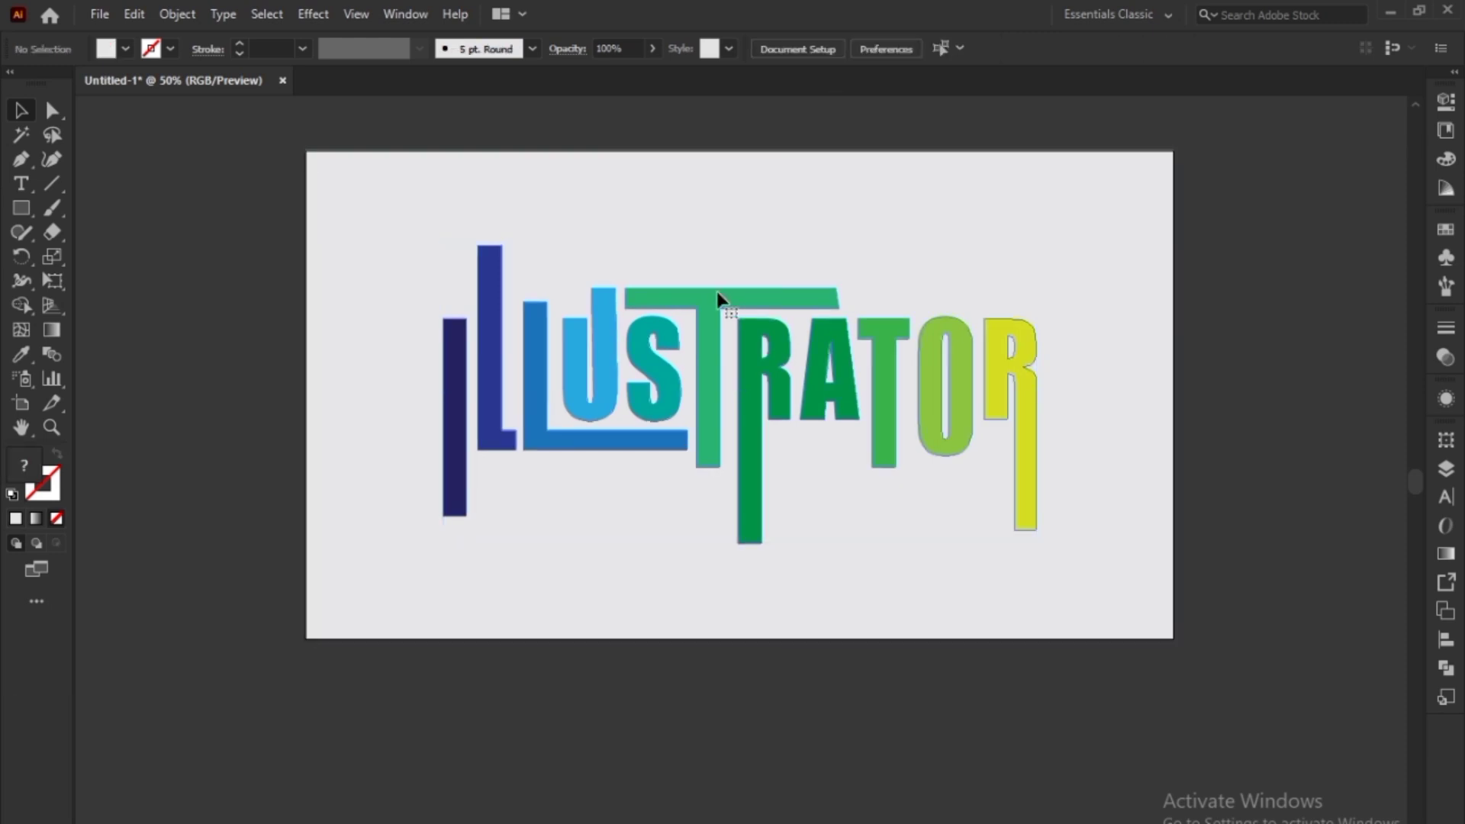
pyautogui.click(719, 299)
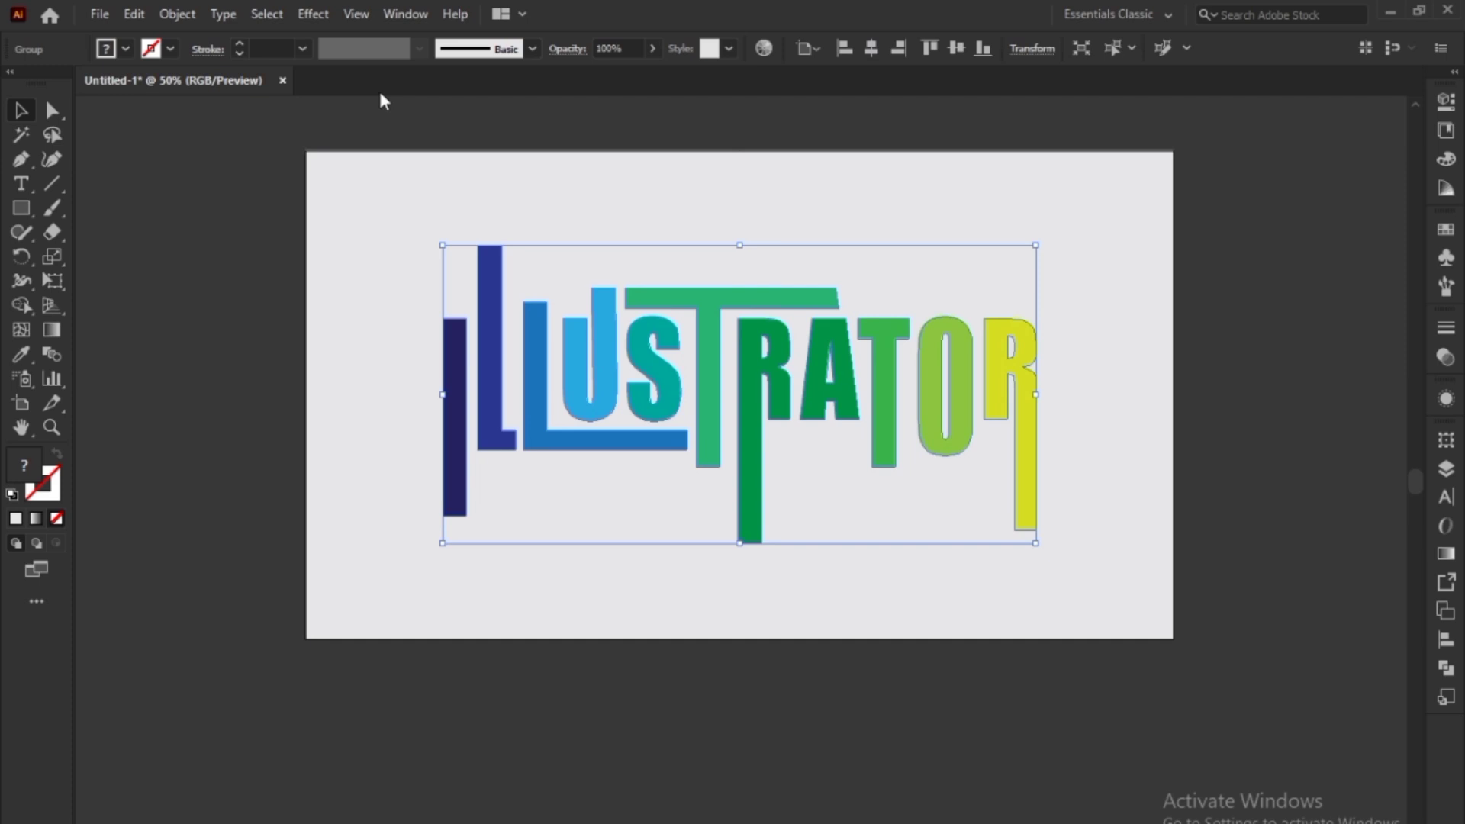
pyautogui.click(313, 18)
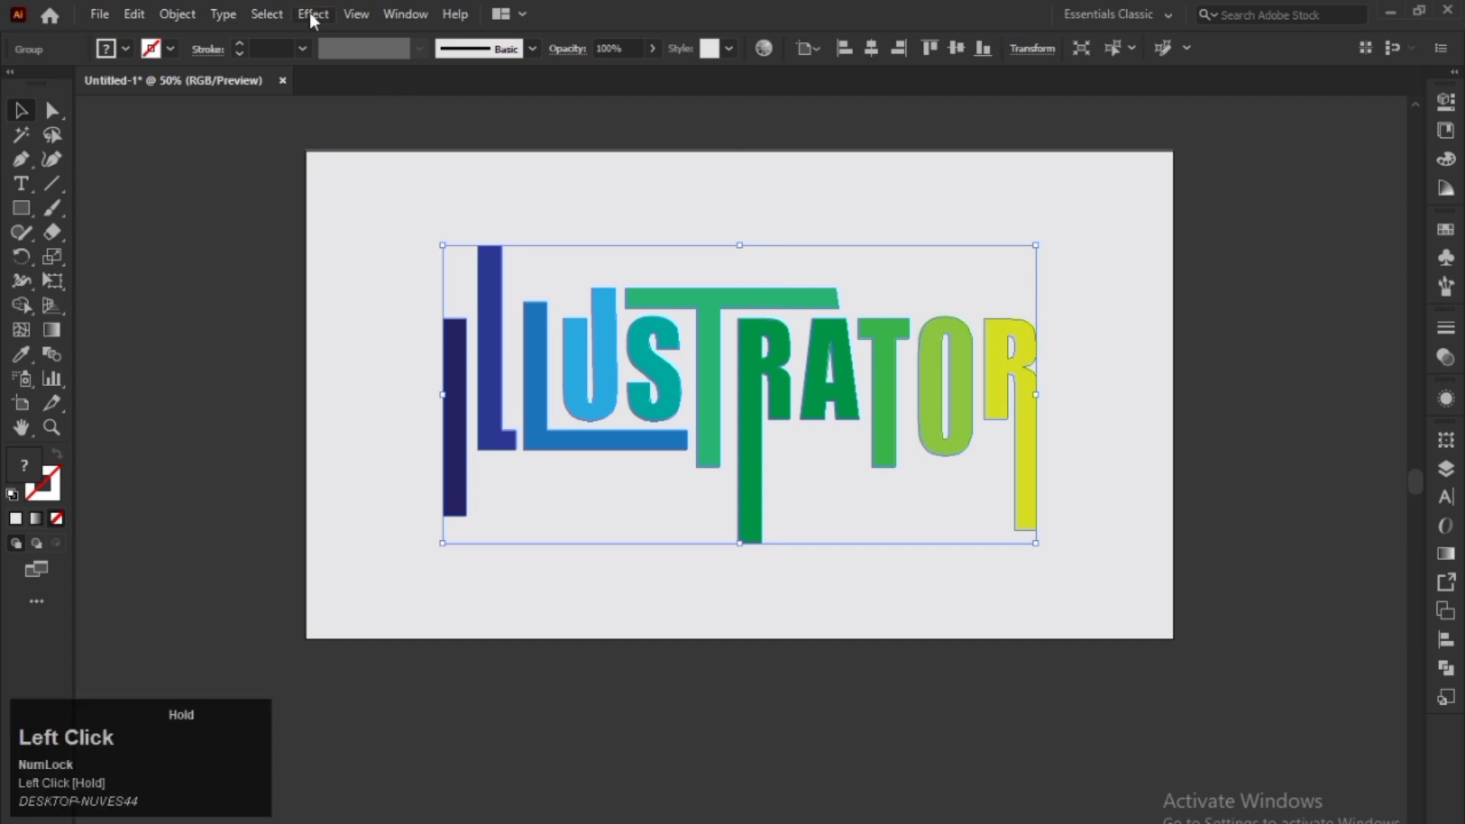
pyautogui.moveTo(507, 245)
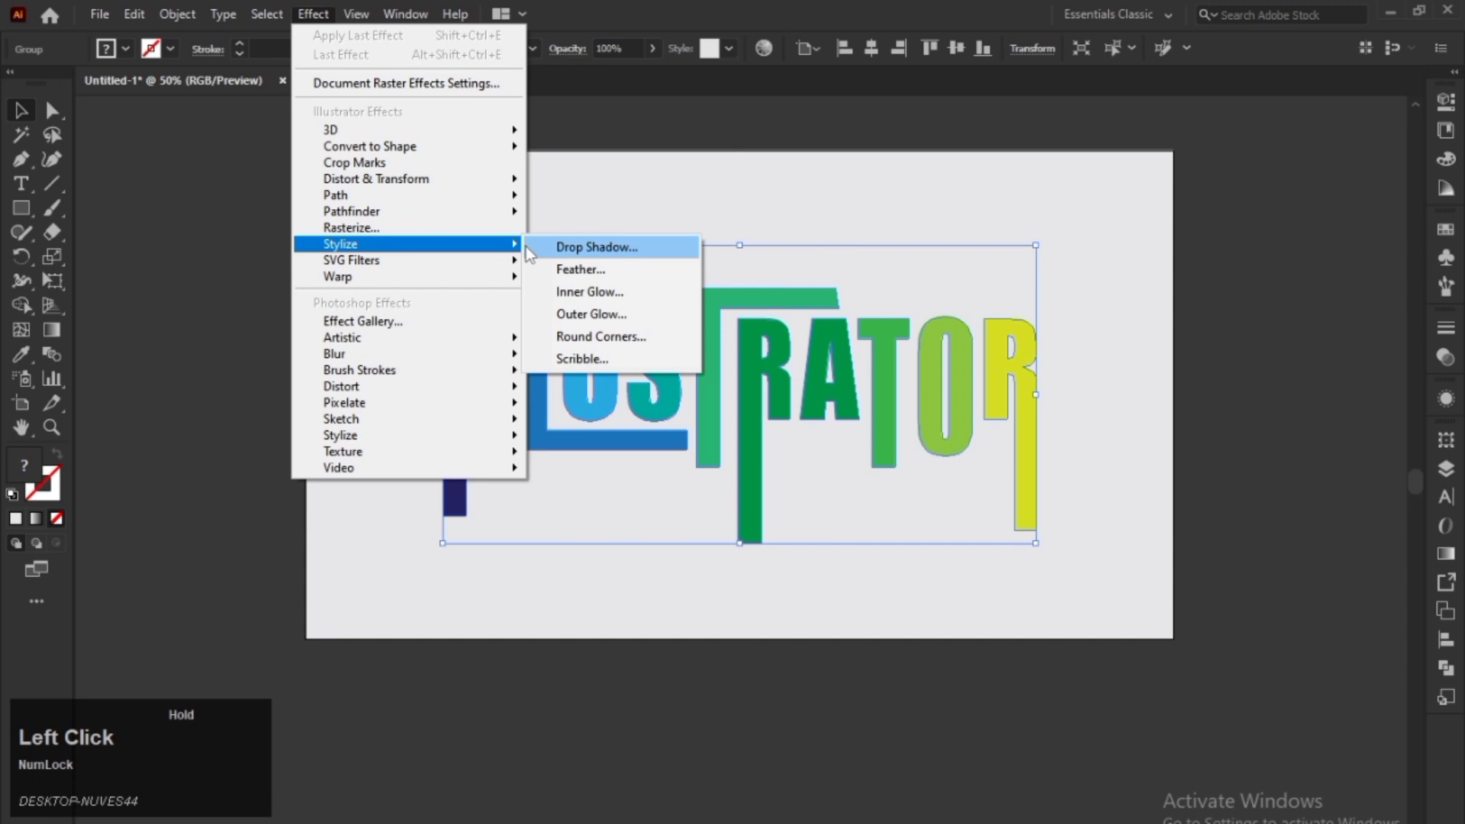
pyautogui.click(535, 248)
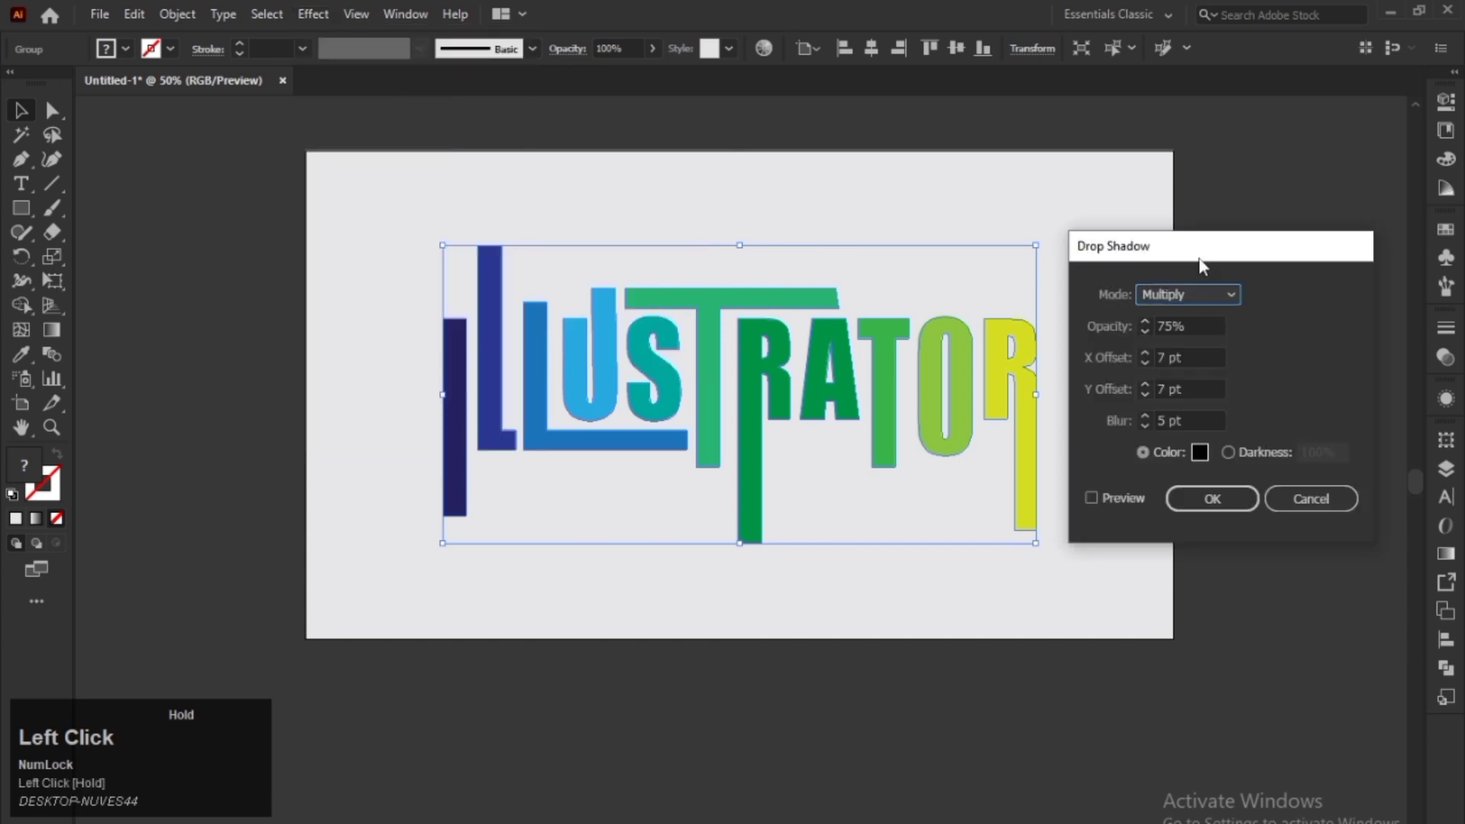
pyautogui.click(1094, 503)
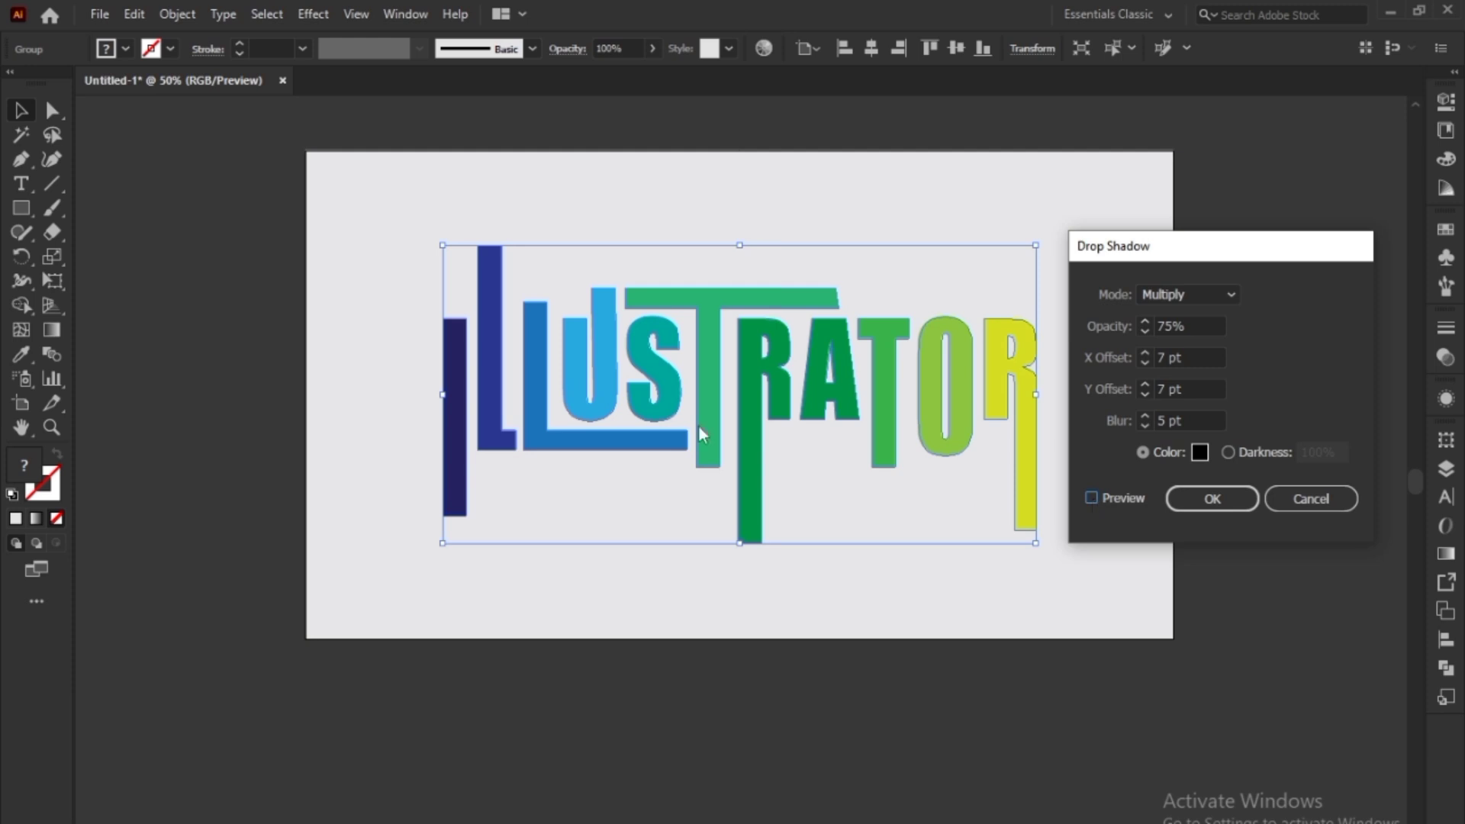
pyautogui.click(1093, 499)
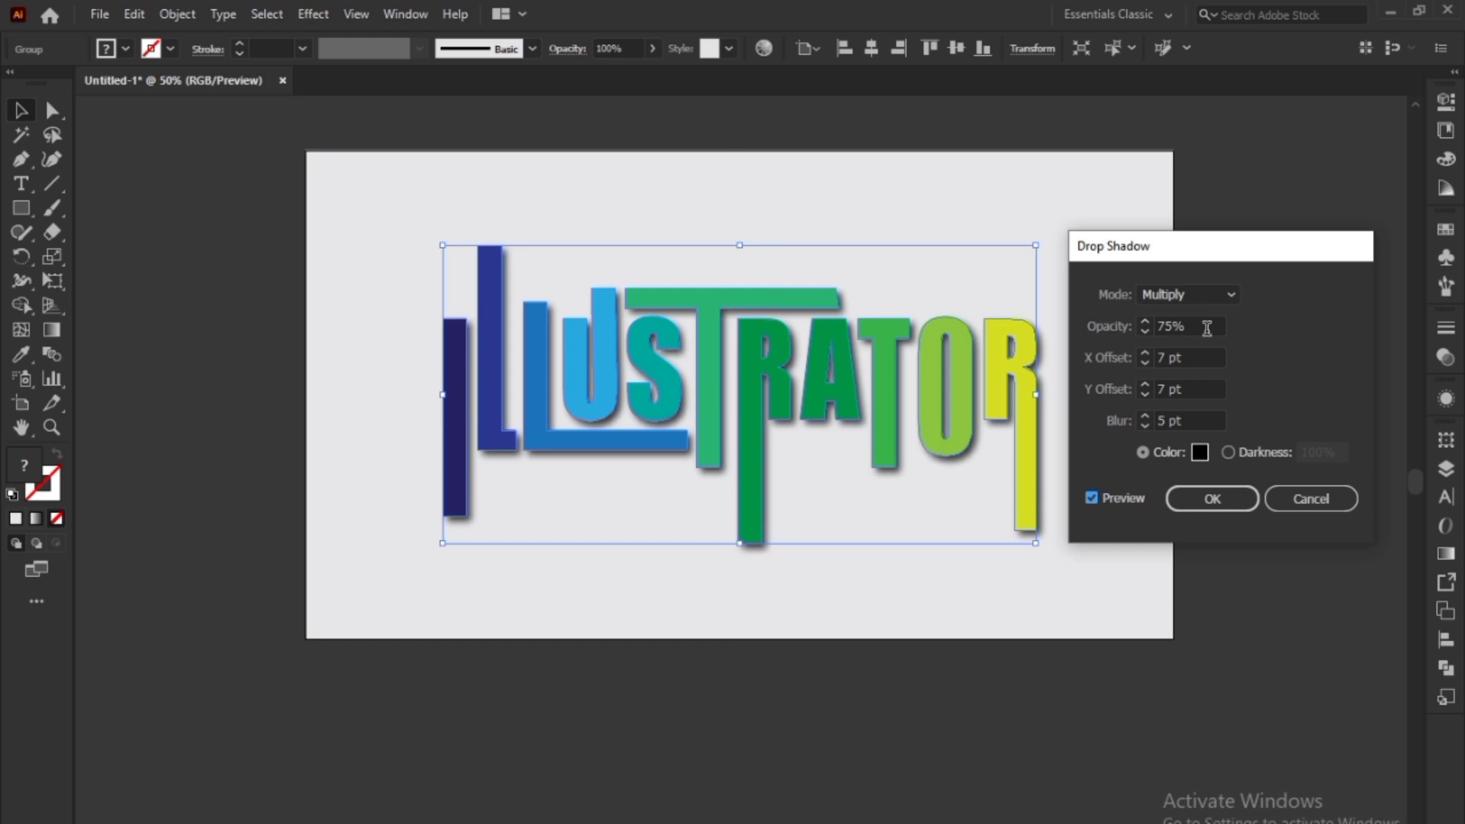
# Set the drop shadow to 50% opacity, 5 pt X and Y offsets and 7 pt blur, apply it and deselect the lettering
pyautogui.click(1186, 418)
pyautogui.write('7')
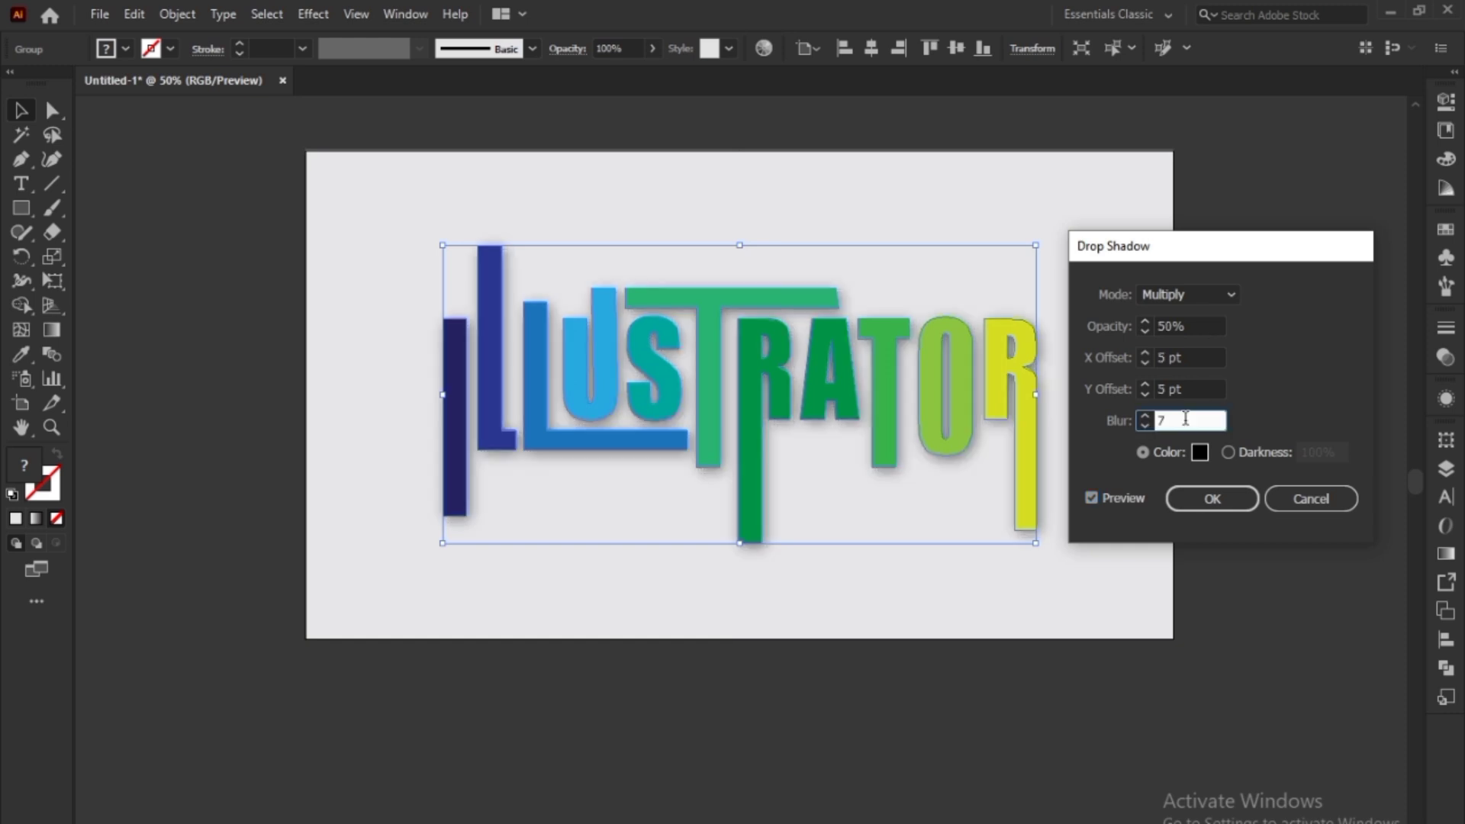
pyautogui.click(1200, 462)
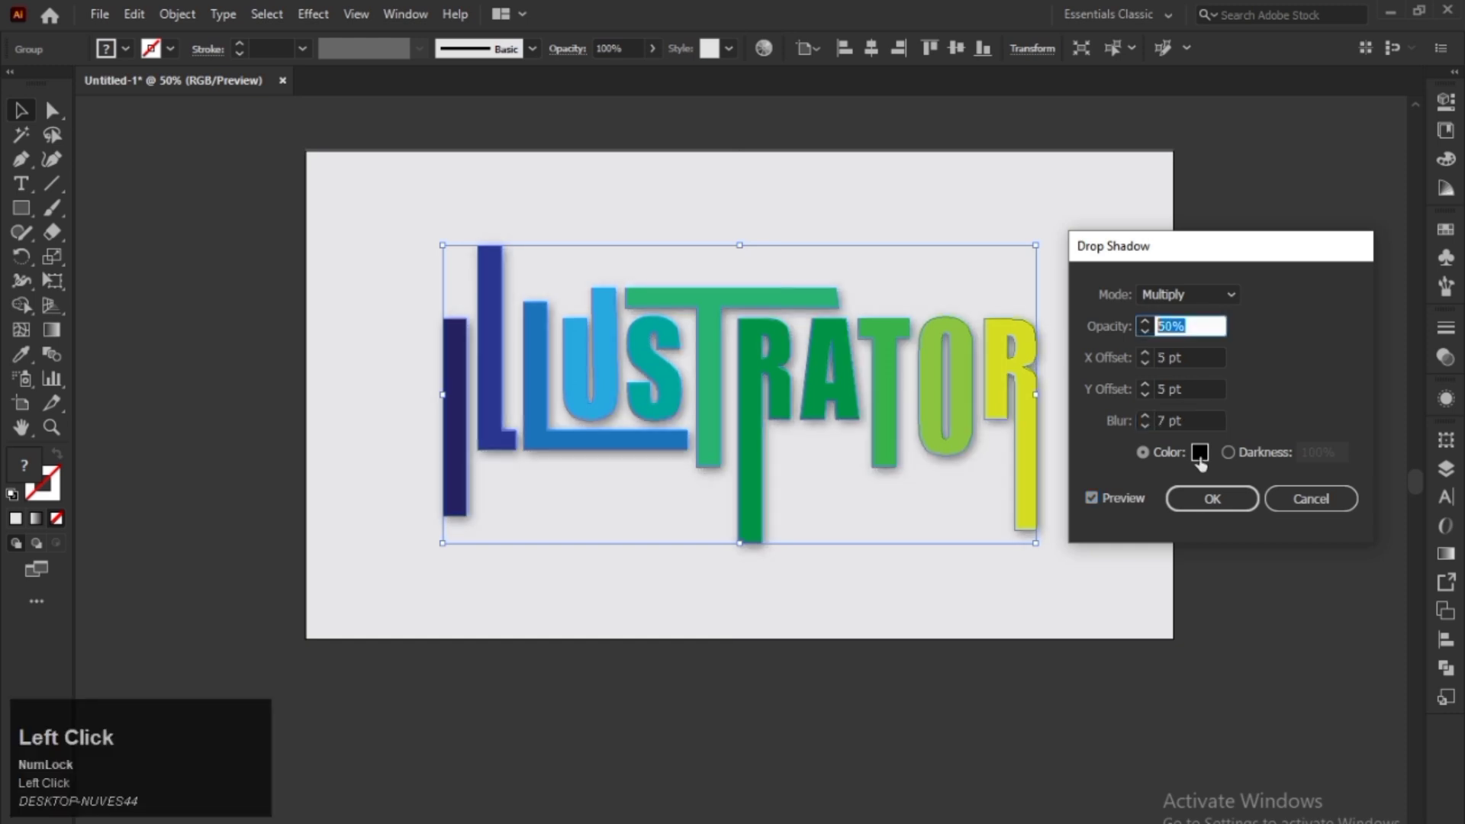
pyautogui.click(1212, 500)
pyautogui.click(1214, 361)
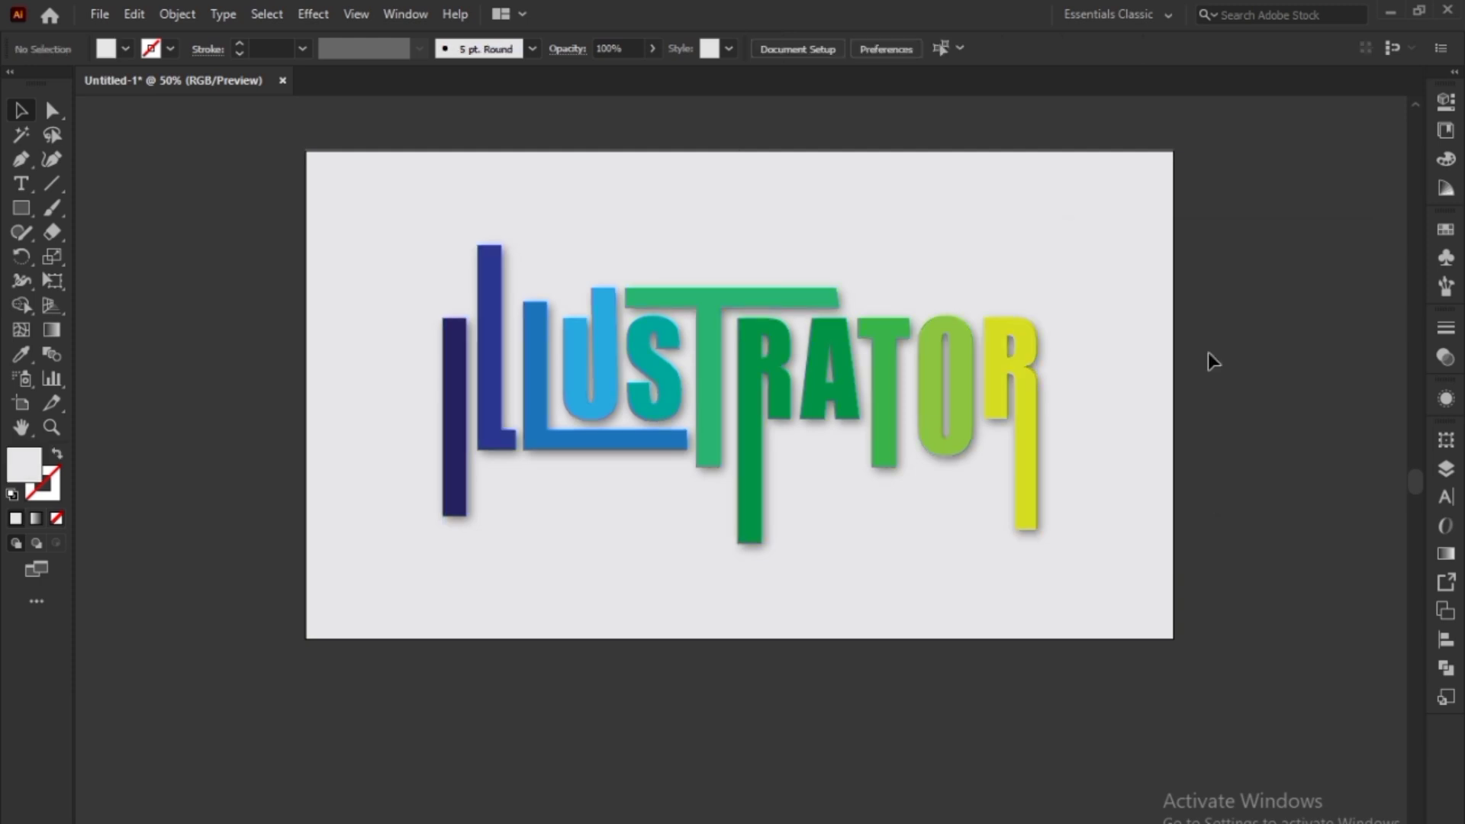